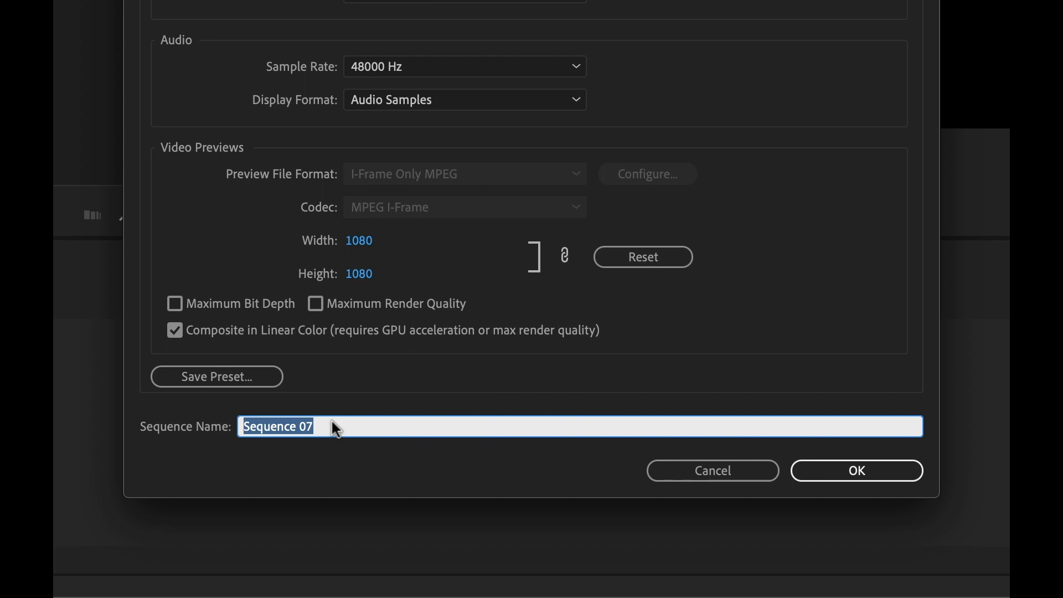
Step: Name the new sequence Monday Maps - IG Feed and confirm the sequence settings
{"action": "type", "text": "Monday Ma"}
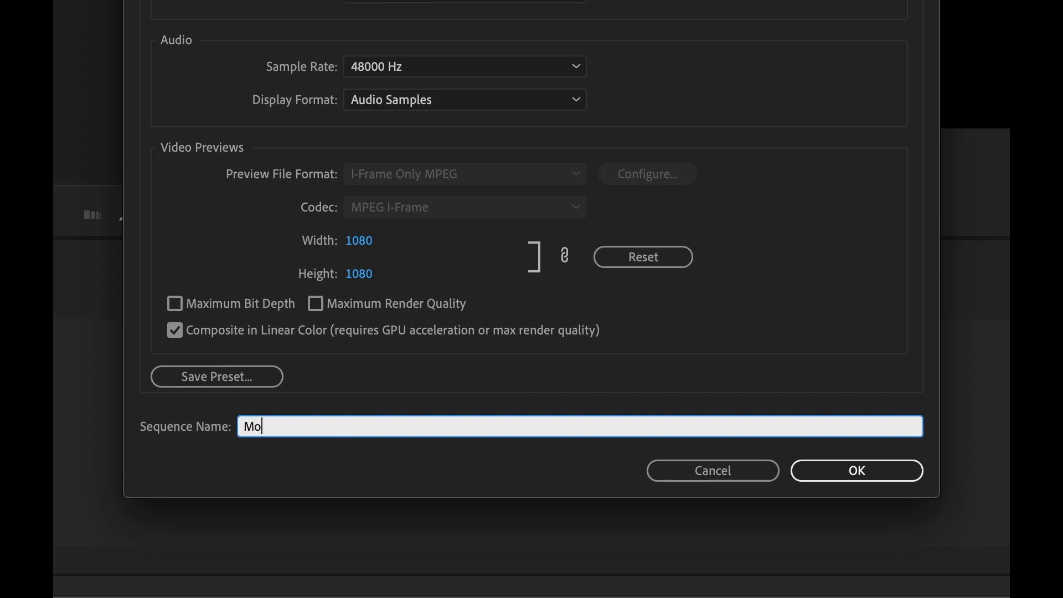
{"action": "type", "text": "ps - IG Feed"}
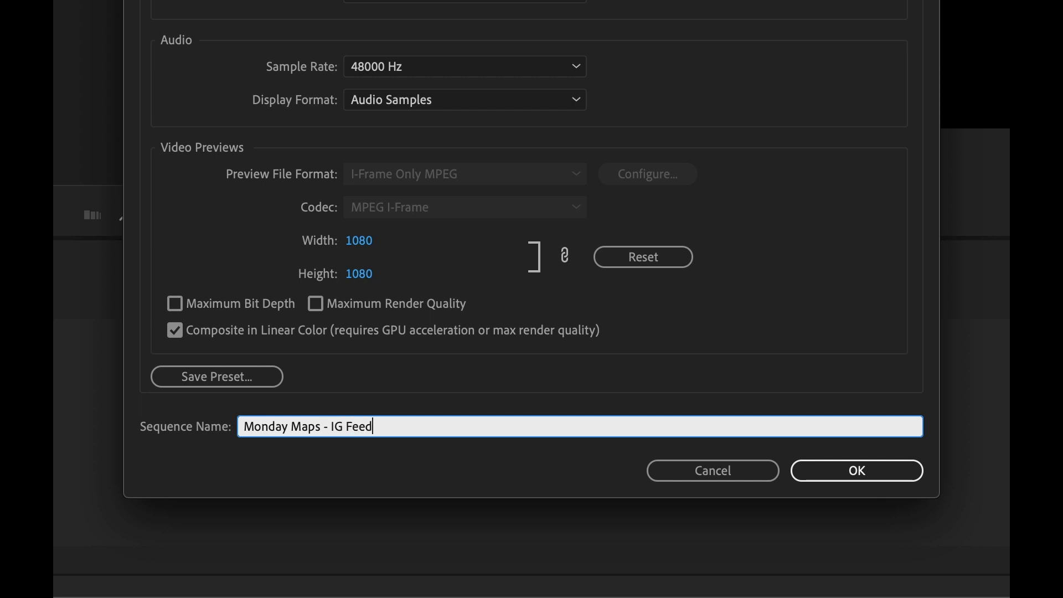
{"action": "key", "text": "Return"}
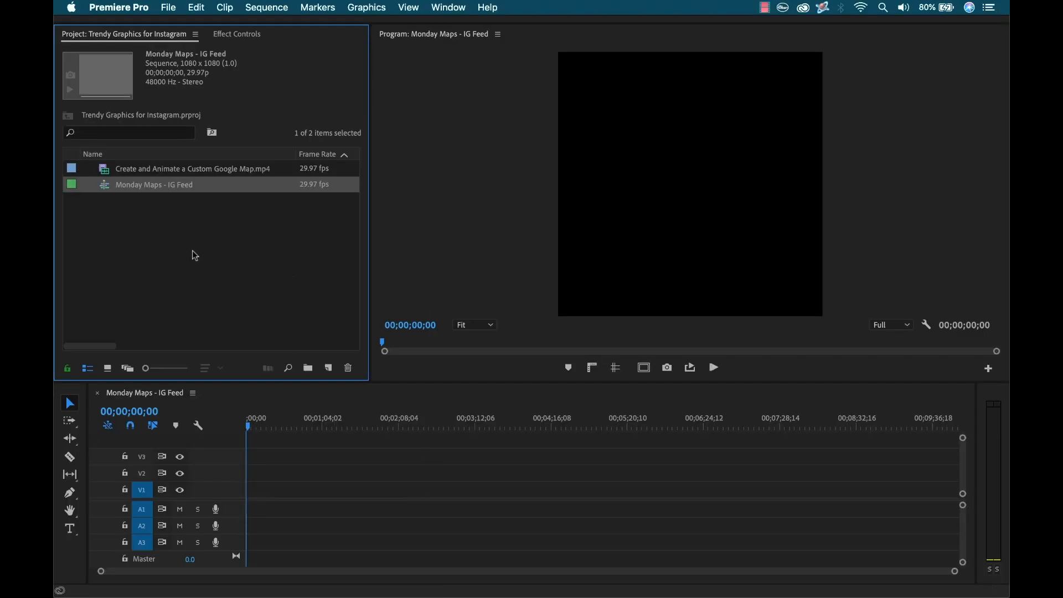
Step: Open the Essential Graphics panel and import all icon templates from the Trendy Graphics MOGRT > Elements > Icons folder into it
{"action": "left_click", "coordinate": [450, 8]}
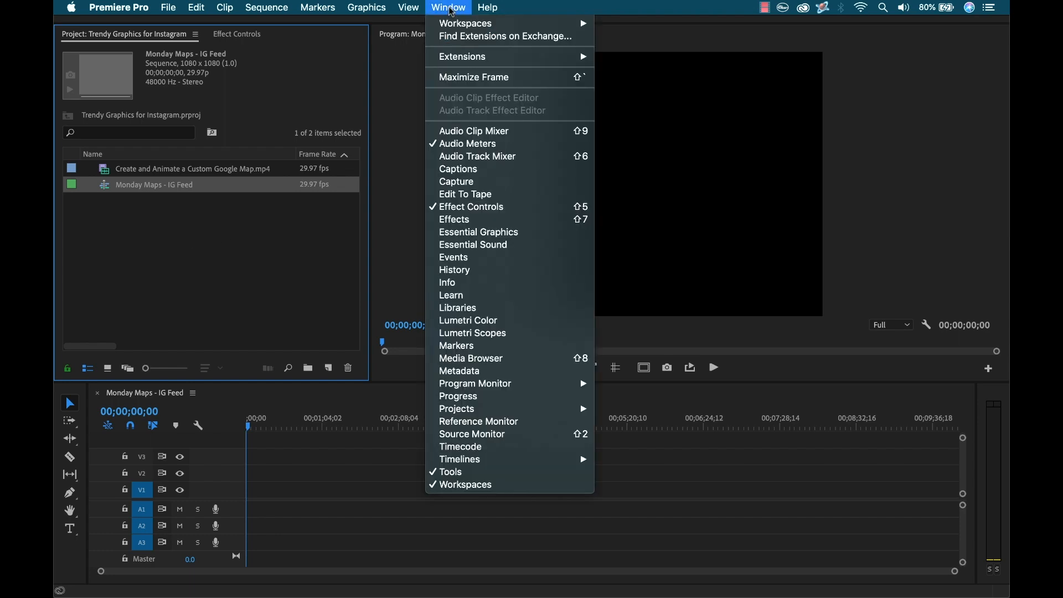
{"action": "left_click", "coordinate": [498, 236]}
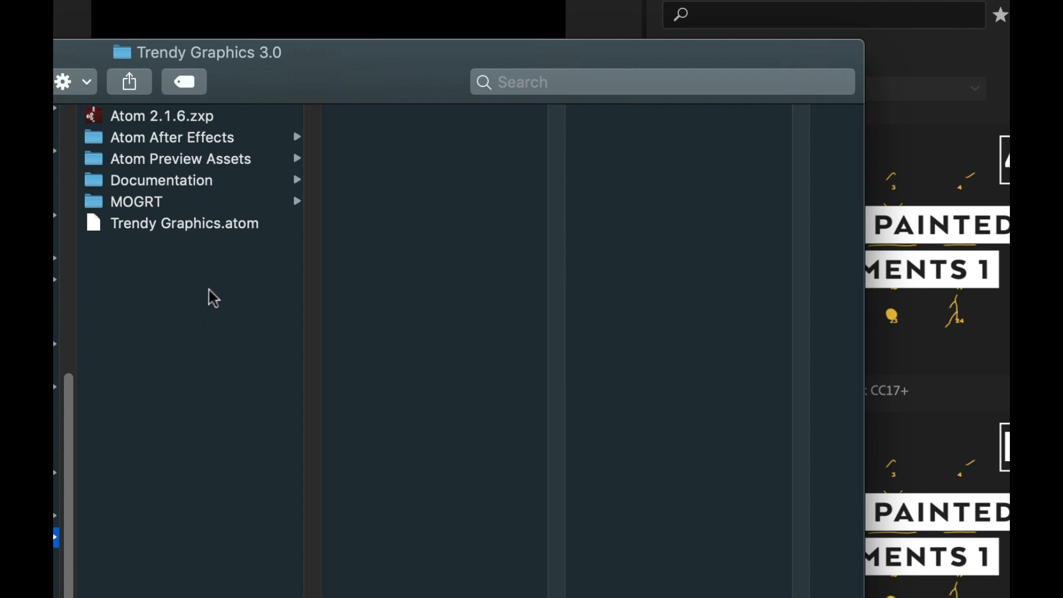
{"action": "left_click", "coordinate": [146, 204]}
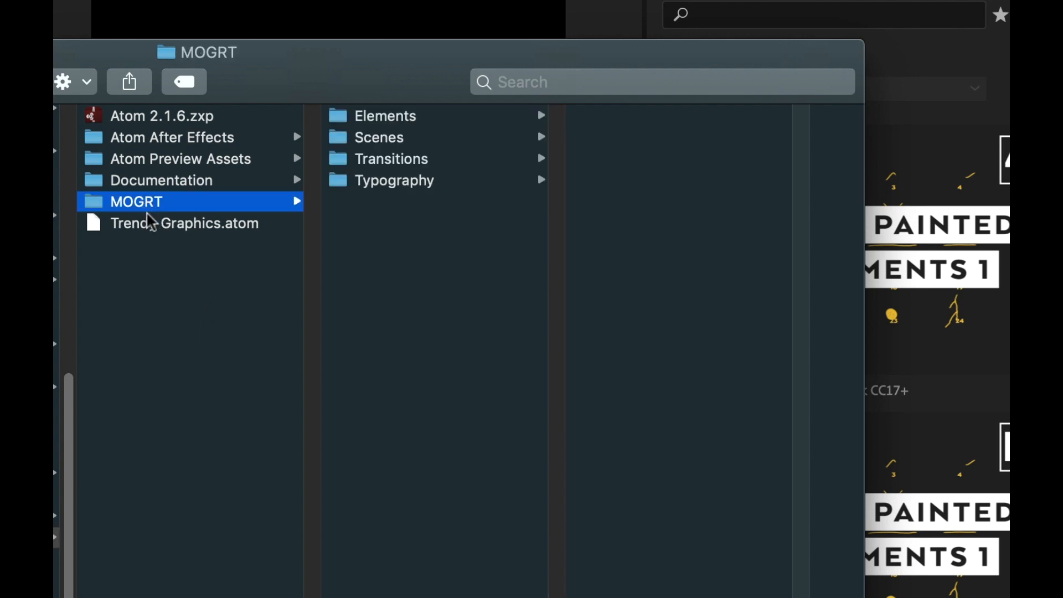
{"action": "left_click", "coordinate": [414, 121]}
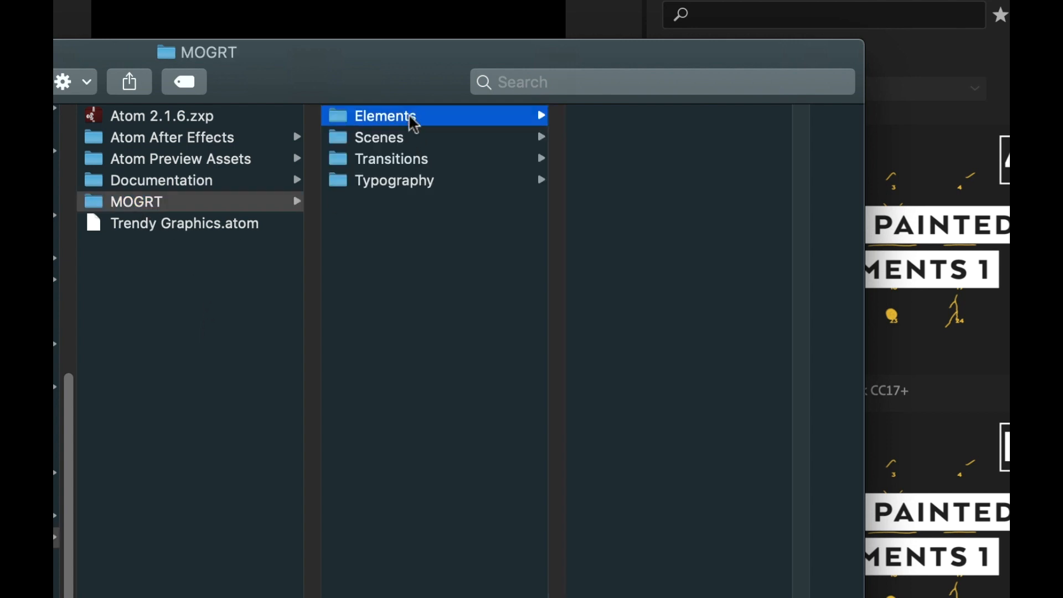
{"action": "left_click", "coordinate": [457, 140]}
{"action": "key", "text": "Down"}
{"action": "key", "text": "Down"}
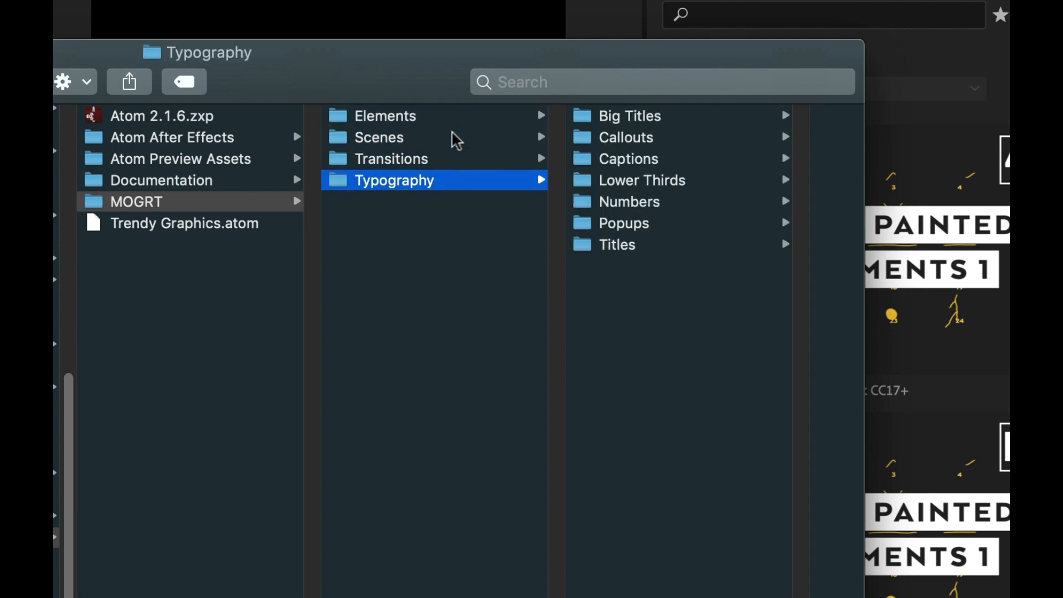
{"action": "left_click", "coordinate": [415, 118]}
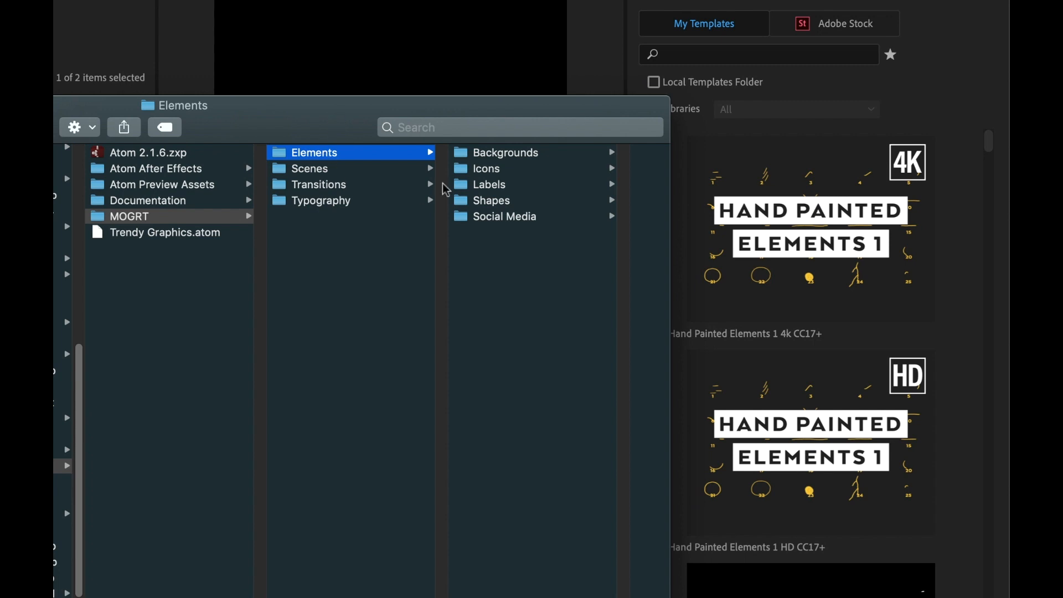
{"action": "left_click", "coordinate": [487, 169]}
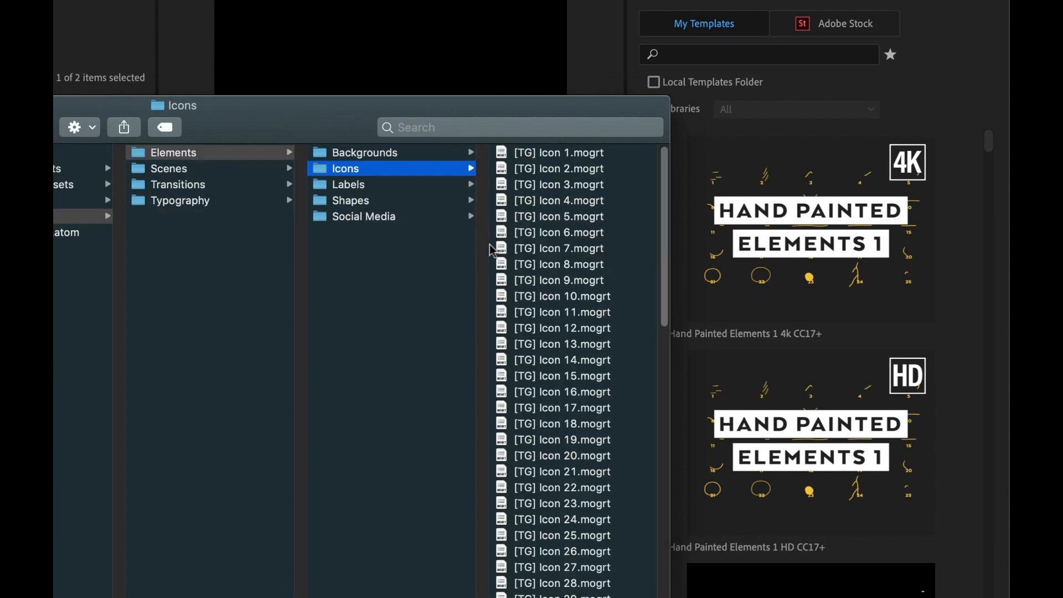
{"action": "left_click", "coordinate": [565, 160]}
{"action": "key", "text": "super+a"}
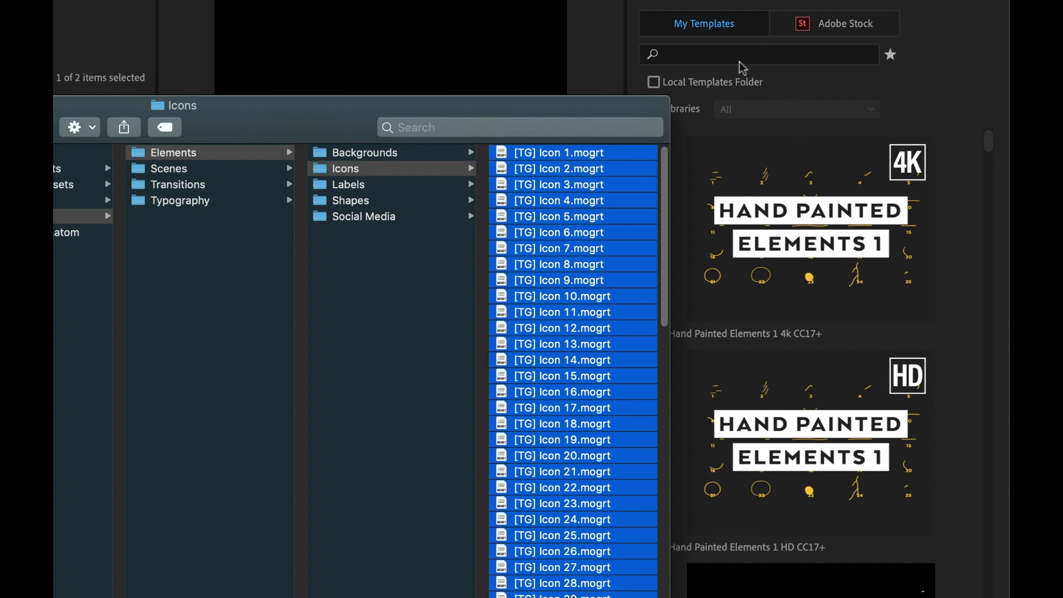
{"action": "left_click_drag", "start_coordinate": [549, 208], "coordinate": [800, 233]}
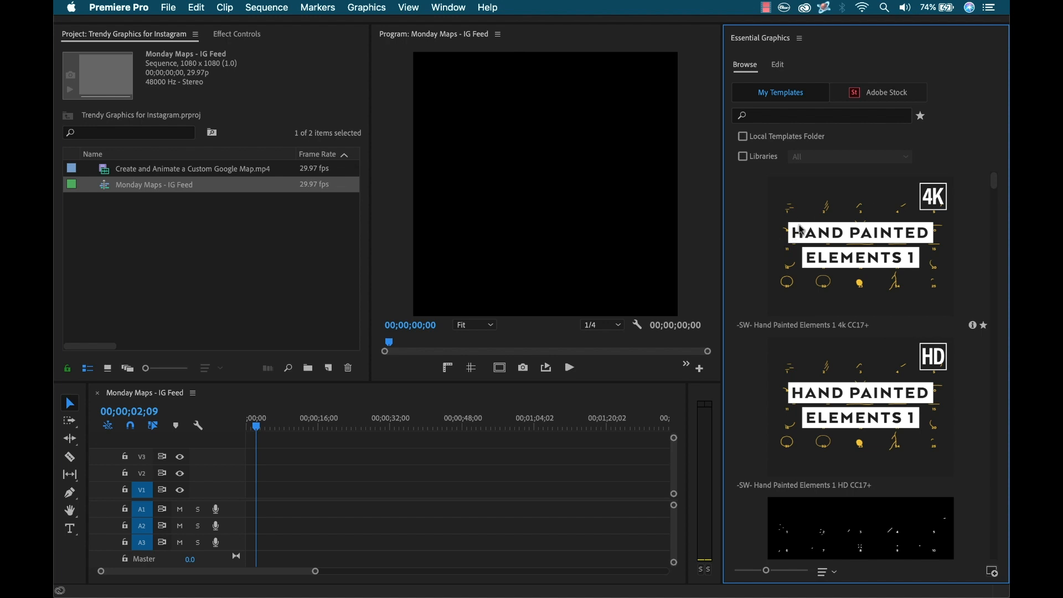
Step: Search My Templates for tg, maximize the panel, and browse through the listed Trendy Graphics templates
{"action": "left_click", "coordinate": [760, 118]}
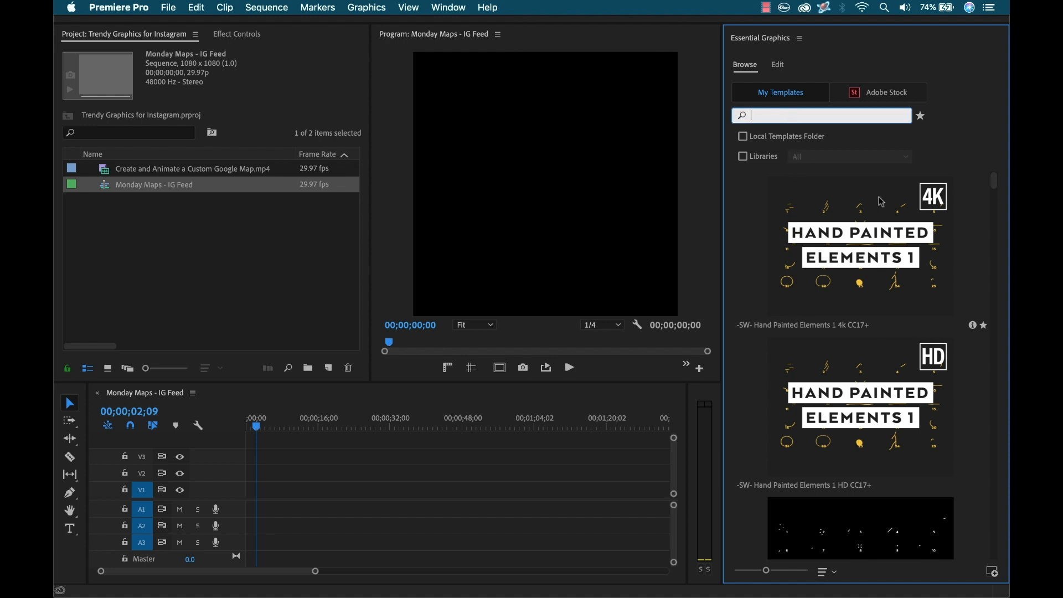
{"action": "type", "text": "tg"}
{"action": "key", "text": "Return"}
{"action": "key", "text": "grave"}
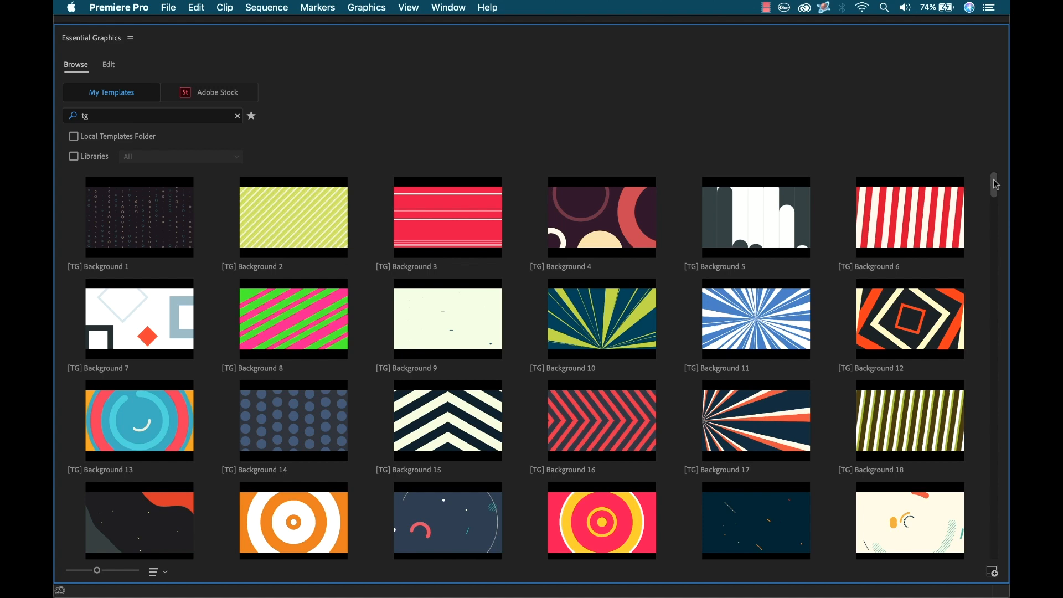
{"action": "left_click_drag", "start_coordinate": [993, 180], "coordinate": [992, 174]}
{"action": "scroll", "coordinate": [897, 307], "scroll_direction": "down", "scroll_amount": 5}
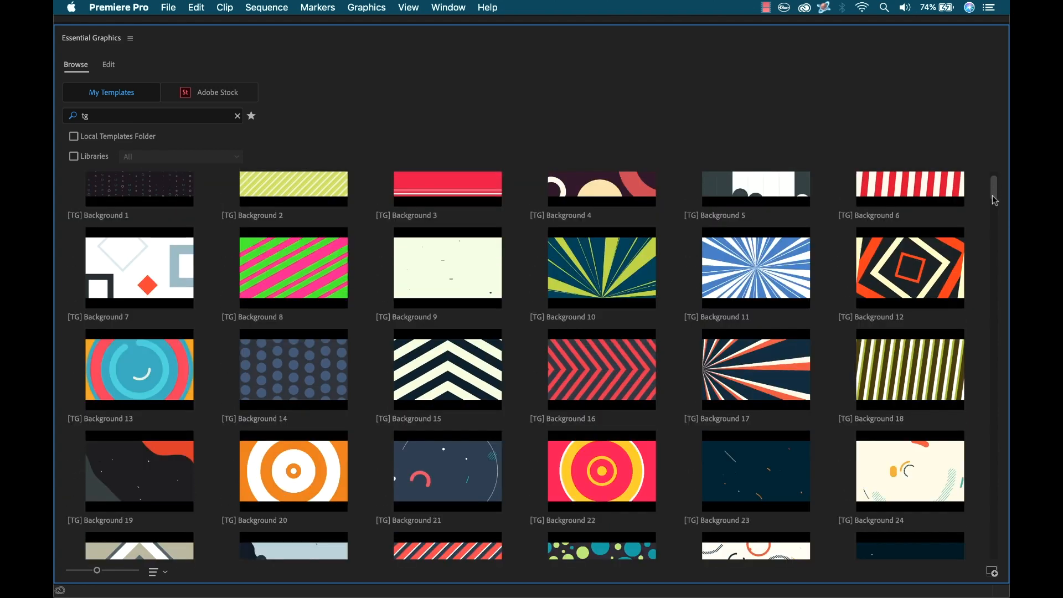
{"action": "scroll", "coordinate": [825, 325], "scroll_direction": "down", "scroll_amount": 5}
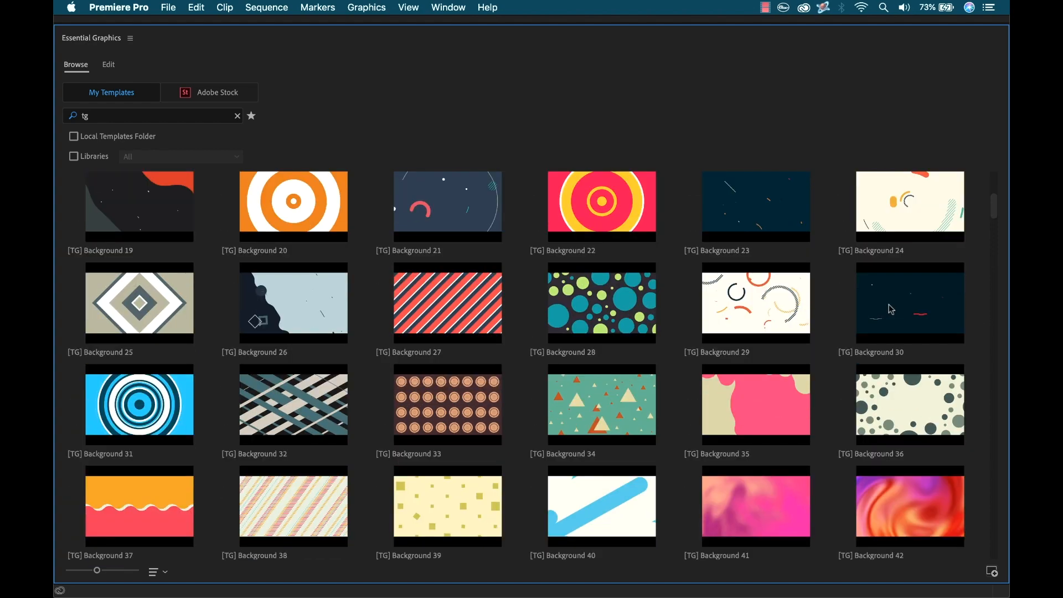
{"action": "scroll", "coordinate": [821, 324], "scroll_direction": "down", "scroll_amount": 12}
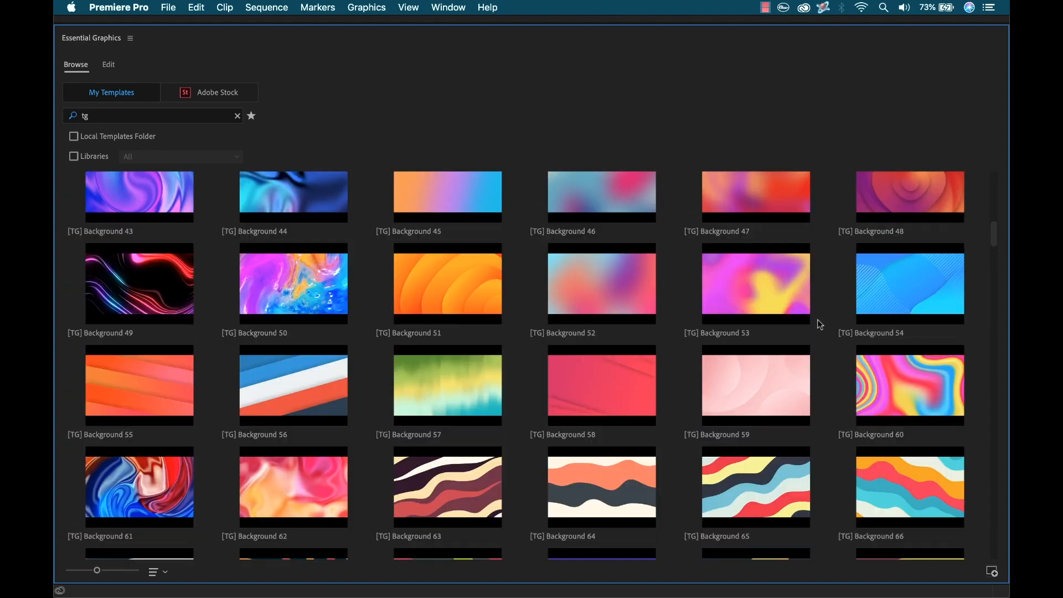
{"action": "scroll", "coordinate": [818, 325], "scroll_direction": "down", "scroll_amount": 10}
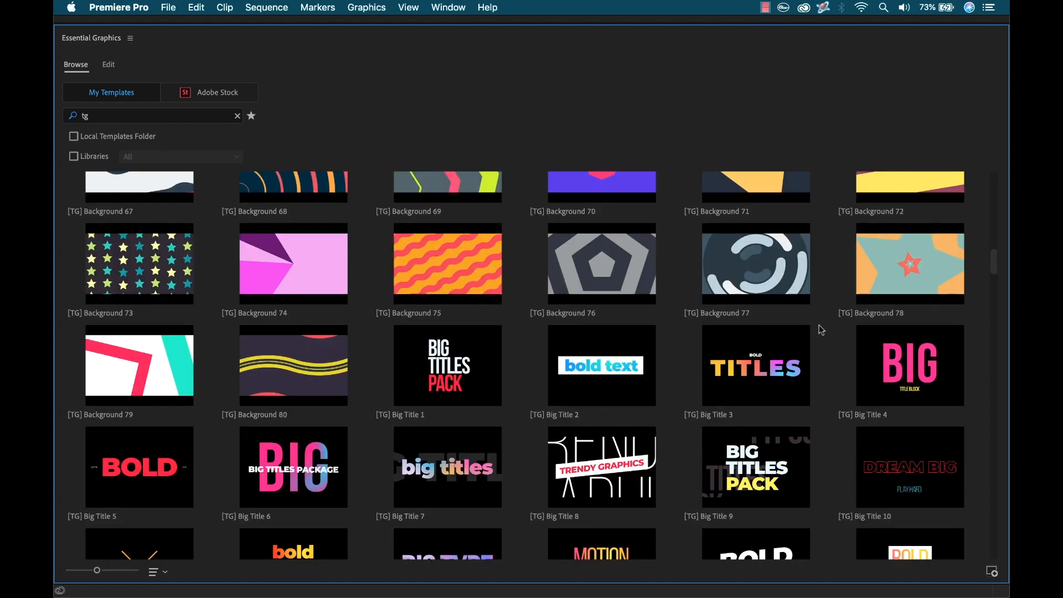
{"action": "scroll", "coordinate": [824, 330], "scroll_direction": "down", "scroll_amount": 20}
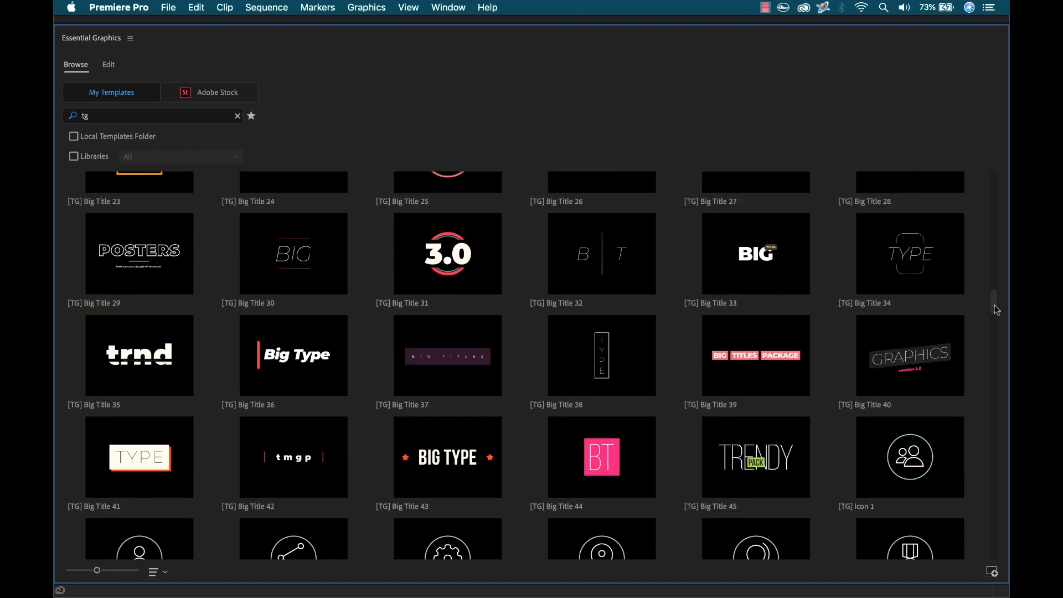
{"action": "scroll", "coordinate": [823, 409], "scroll_direction": "down", "scroll_amount": 20}
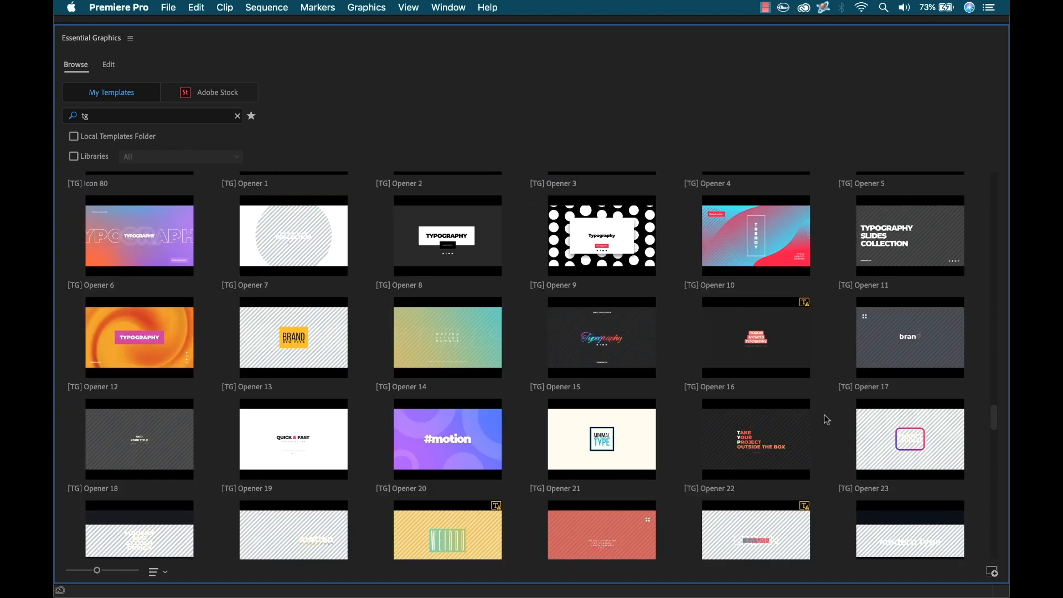
{"action": "scroll", "coordinate": [823, 413], "scroll_direction": "down", "scroll_amount": 5}
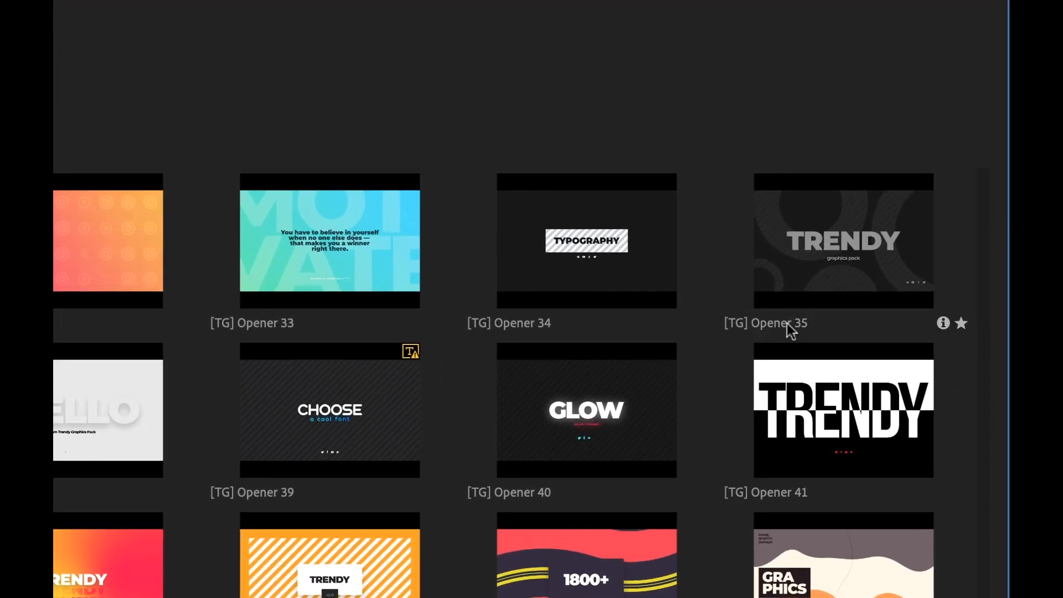
Step: Mark [TG] Opener 35 as a favorite and filter the templates to show only favorites
{"action": "left_click", "coordinate": [960, 323]}
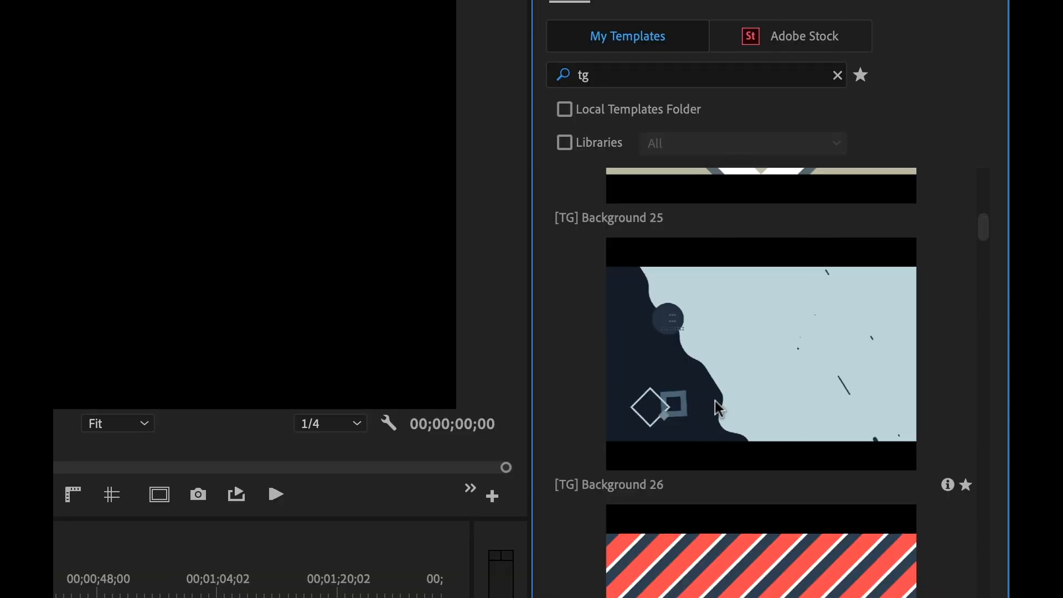
{"action": "left_click", "coordinate": [862, 76]}
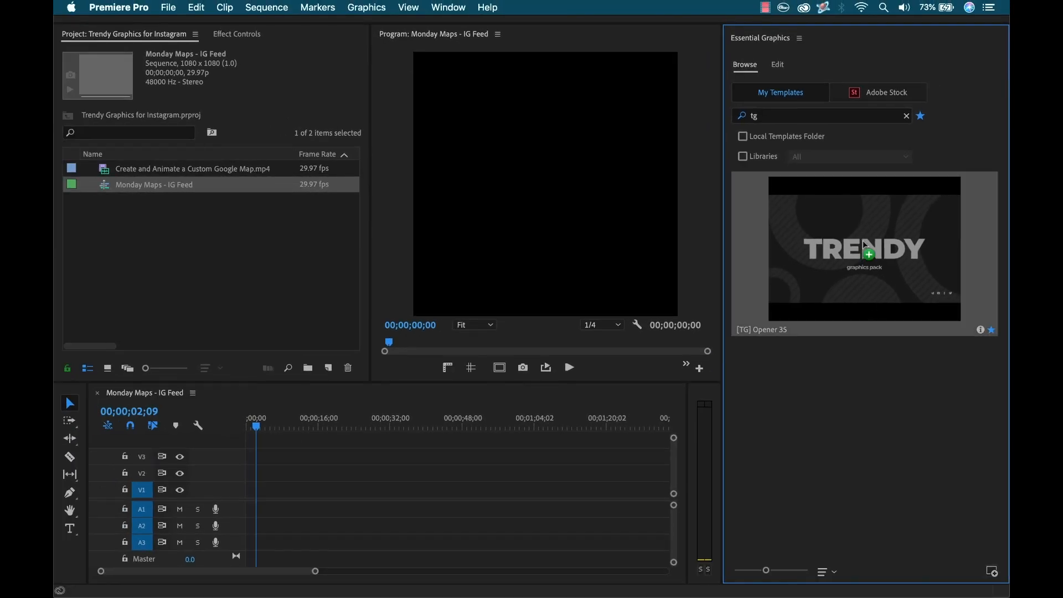
Step: Add the [TG] Opener 35 template to video track V2 at the start of the sequence and select the clip
{"action": "left_click_drag", "start_coordinate": [867, 250], "coordinate": [239, 474]}
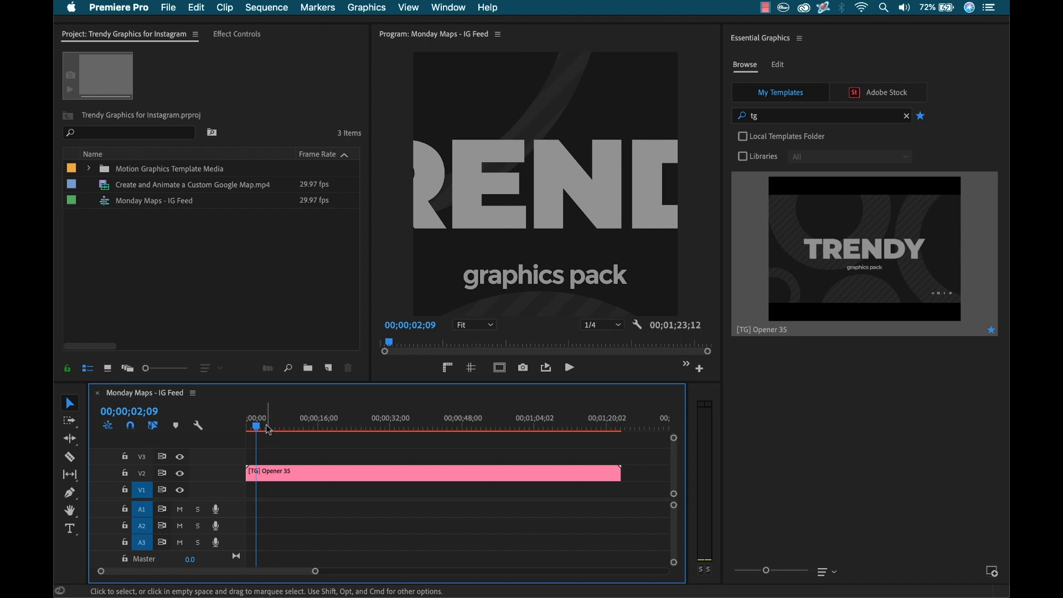
{"action": "left_click_drag", "start_coordinate": [290, 418], "coordinate": [273, 437]}
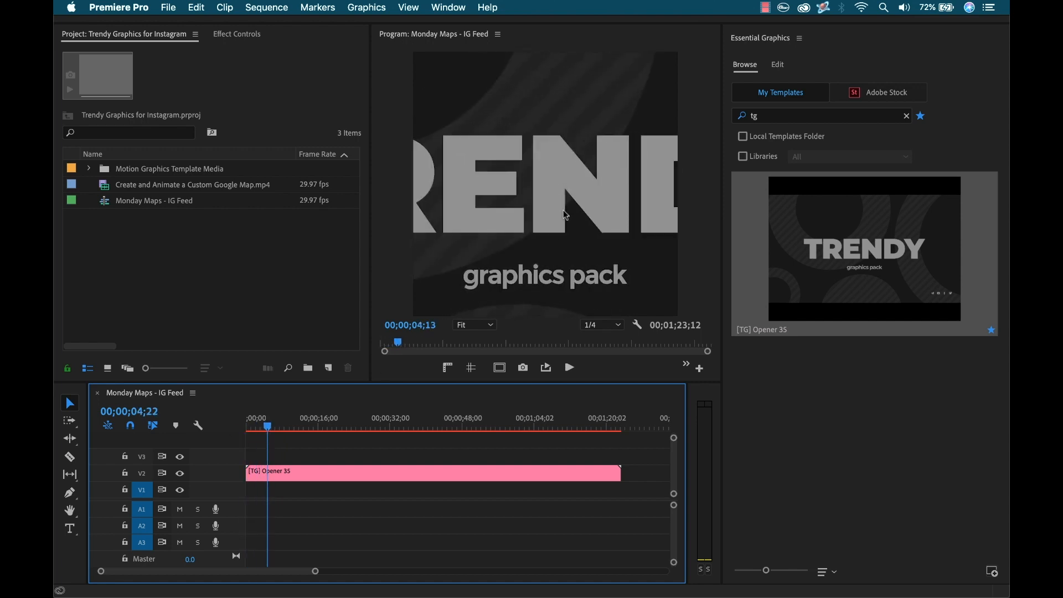
{"action": "left_click", "coordinate": [291, 473]}
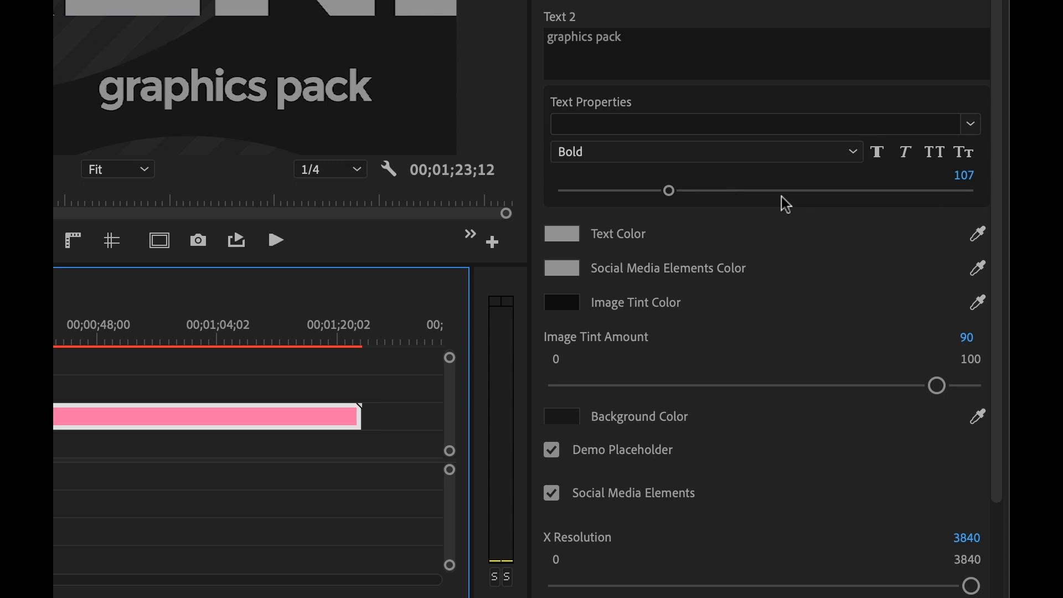
Step: Set the template's X Resolution and Y Resolution both to 1080
{"action": "left_click_drag", "start_coordinate": [996, 197], "coordinate": [994, 291]}
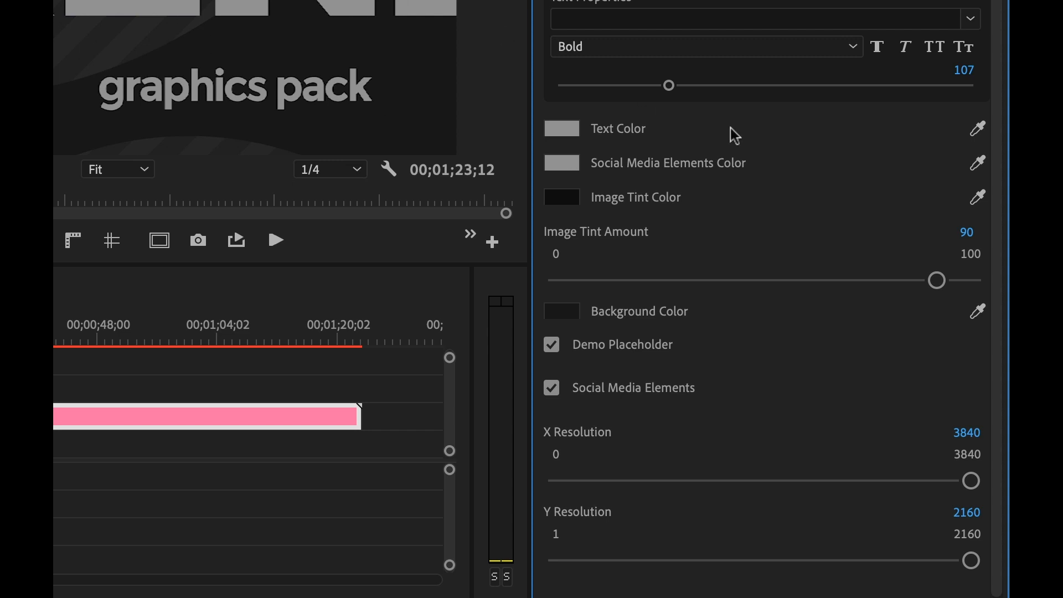
{"action": "scroll", "coordinate": [782, 151], "scroll_direction": "down", "scroll_amount": 1}
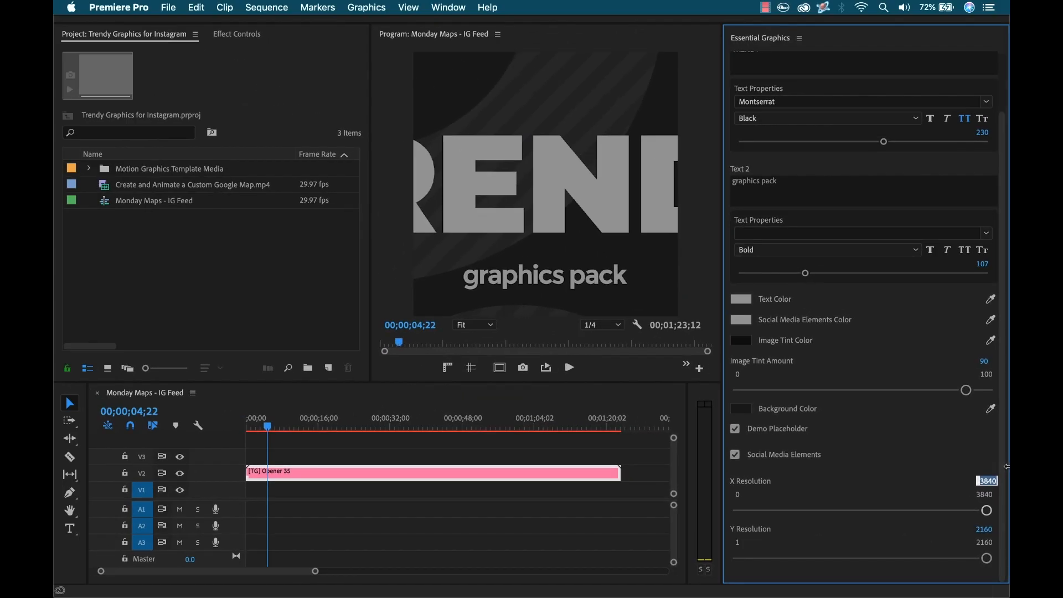
{"action": "left_click", "coordinate": [970, 441]}
{"action": "type", "text": "1080"}
{"action": "key", "text": "Tab"}
{"action": "type", "text": "10"}
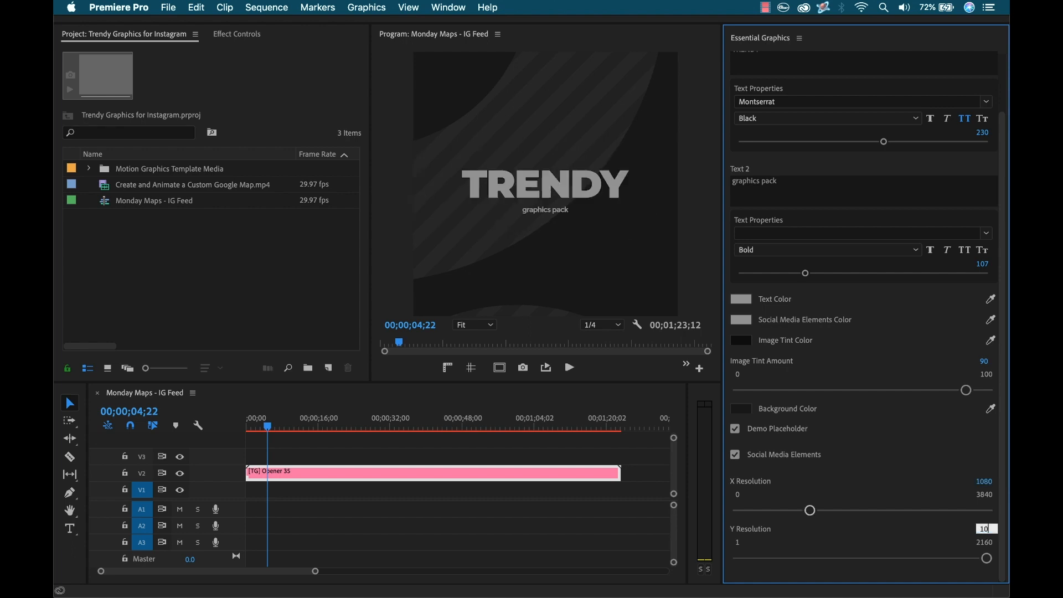
{"action": "type", "text": "80"}
{"action": "key", "text": "Return"}
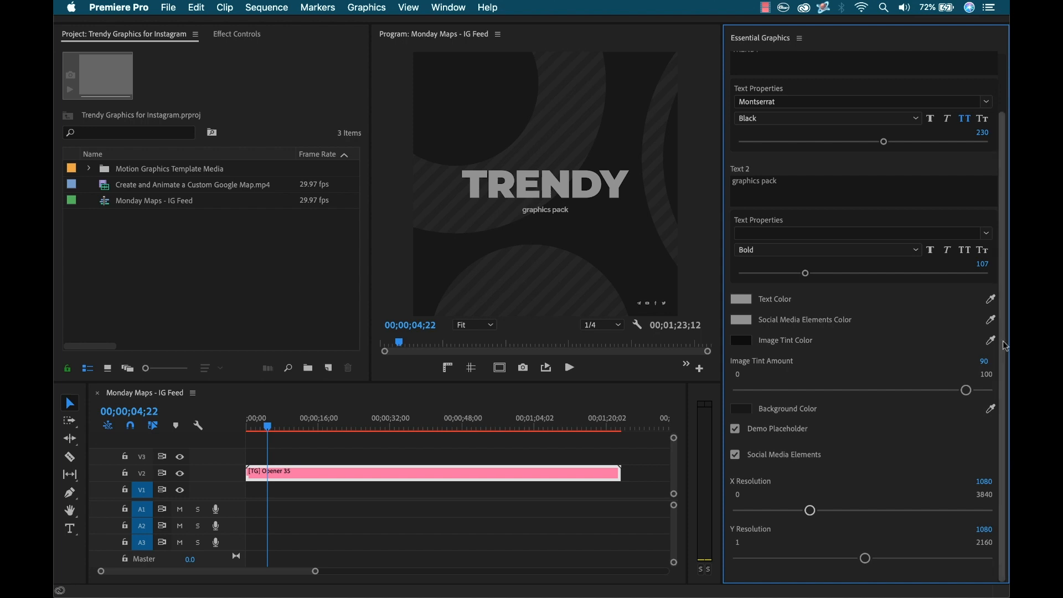
Step: Replace the template's headline text with MONDAY MAPS and reduce its font size to 171
{"action": "scroll", "coordinate": [860, 185], "scroll_direction": "up", "scroll_amount": 3}
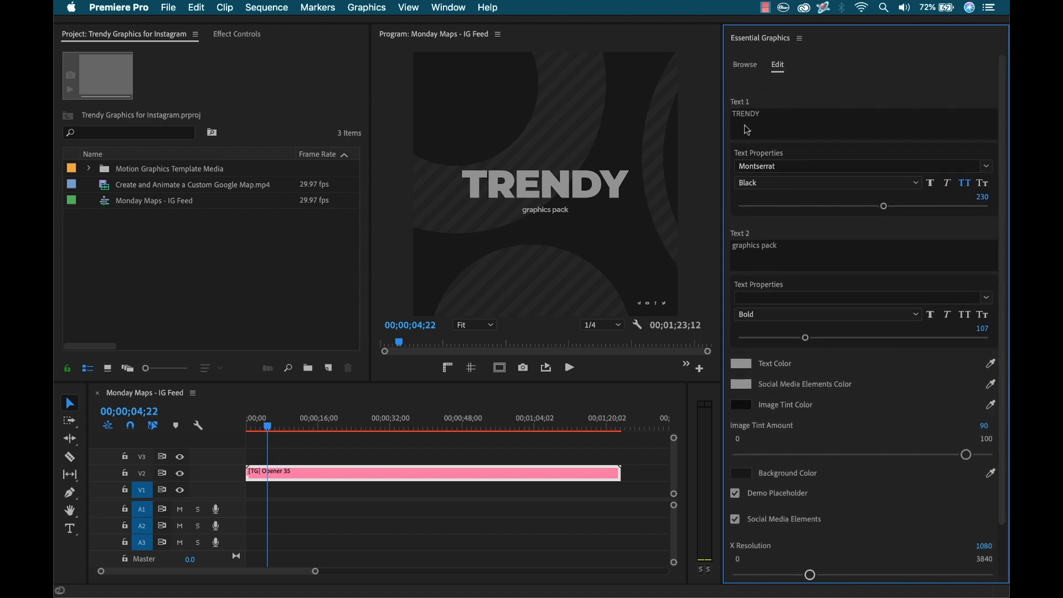
{"action": "left_click", "coordinate": [751, 117]}
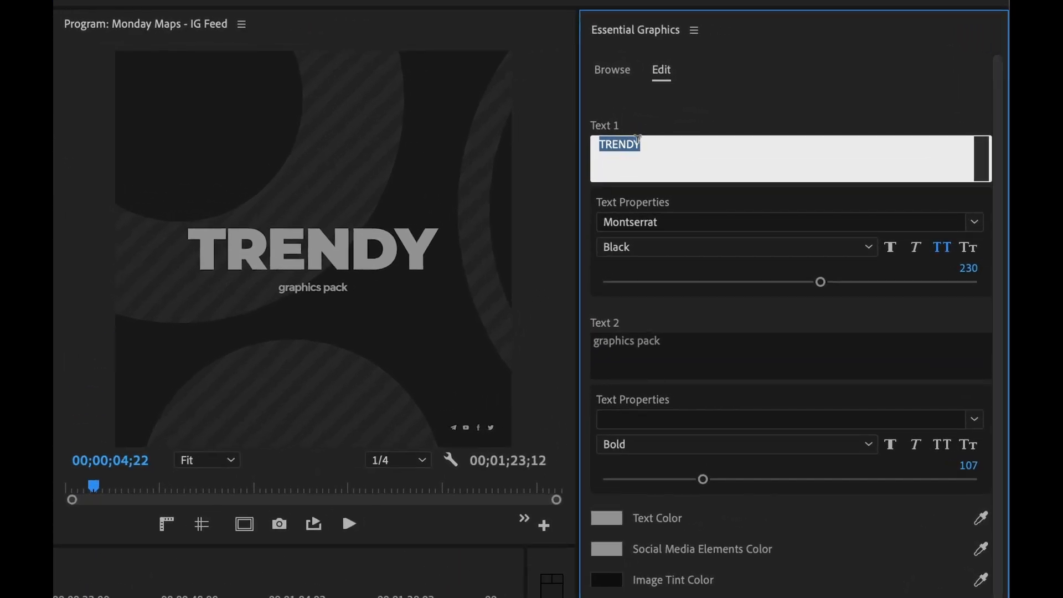
{"action": "left_click", "coordinate": [720, 100]}
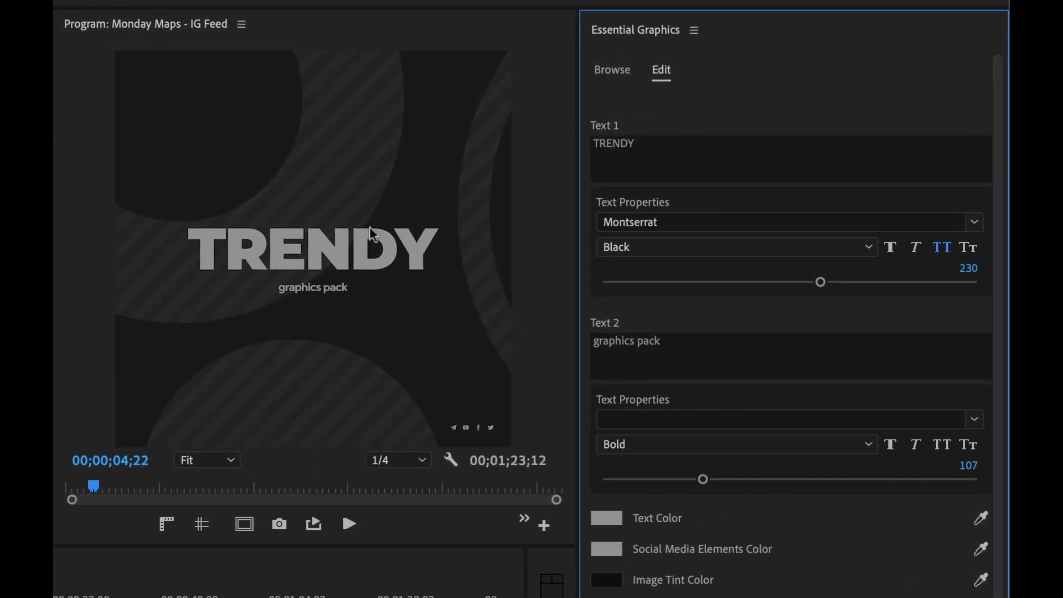
{"action": "left_click", "coordinate": [312, 248]}
{"action": "double_click", "coordinate": [295, 245]}
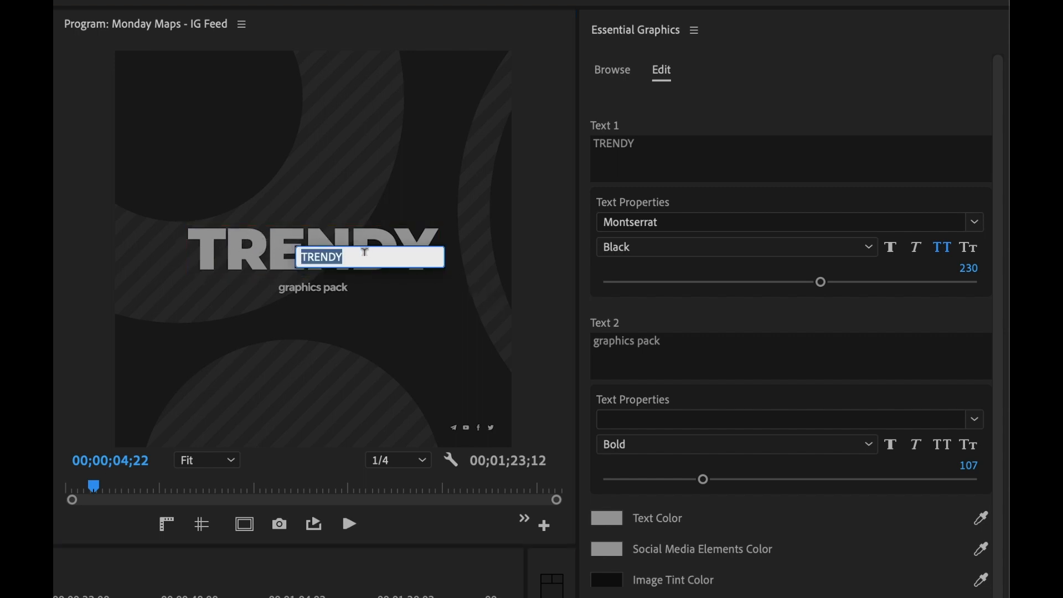
{"action": "type", "text": "m"}
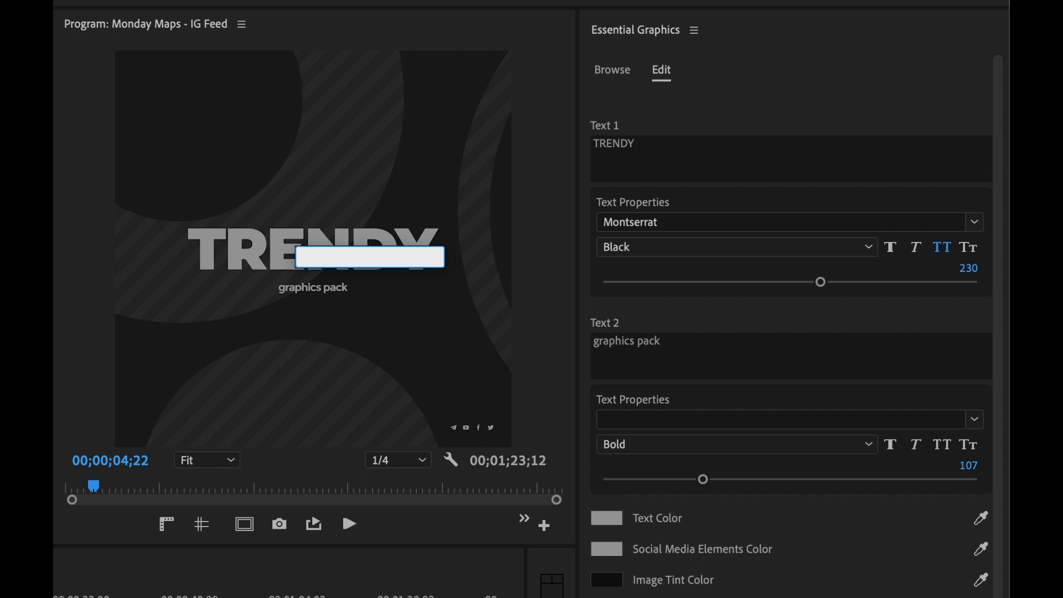
{"action": "type", "text": "Monday"}
{"action": "key", "text": "BackSpace"}
{"action": "key", "text": "BackSpace"}
{"action": "key", "text": "BackSpace"}
{"action": "type", "text": "ONDAY MAPS"}
{"action": "key", "text": "Escape"}
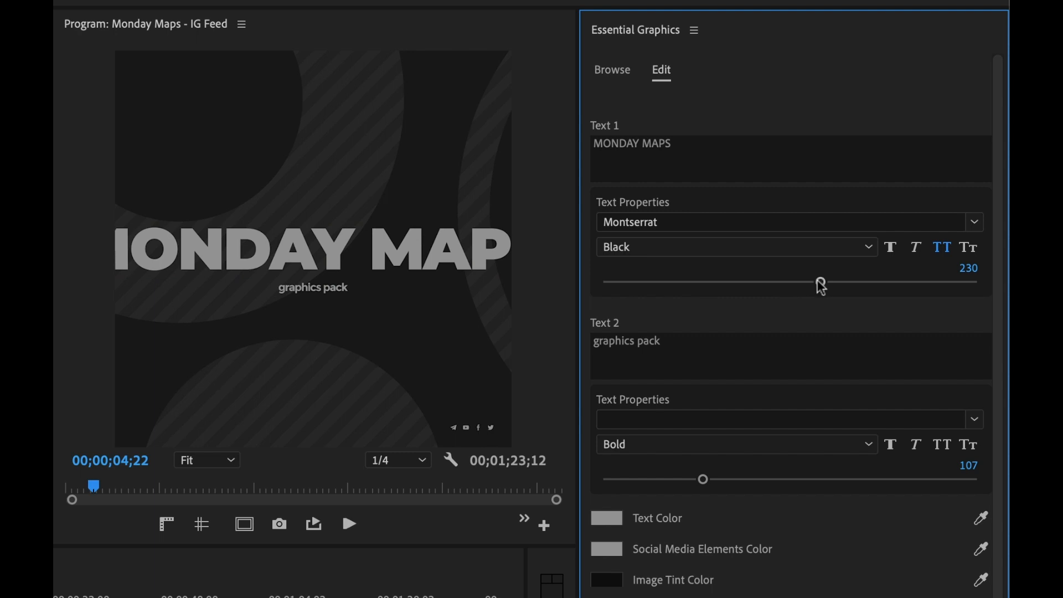
{"action": "left_click_drag", "start_coordinate": [820, 282], "coordinate": [759, 281]}
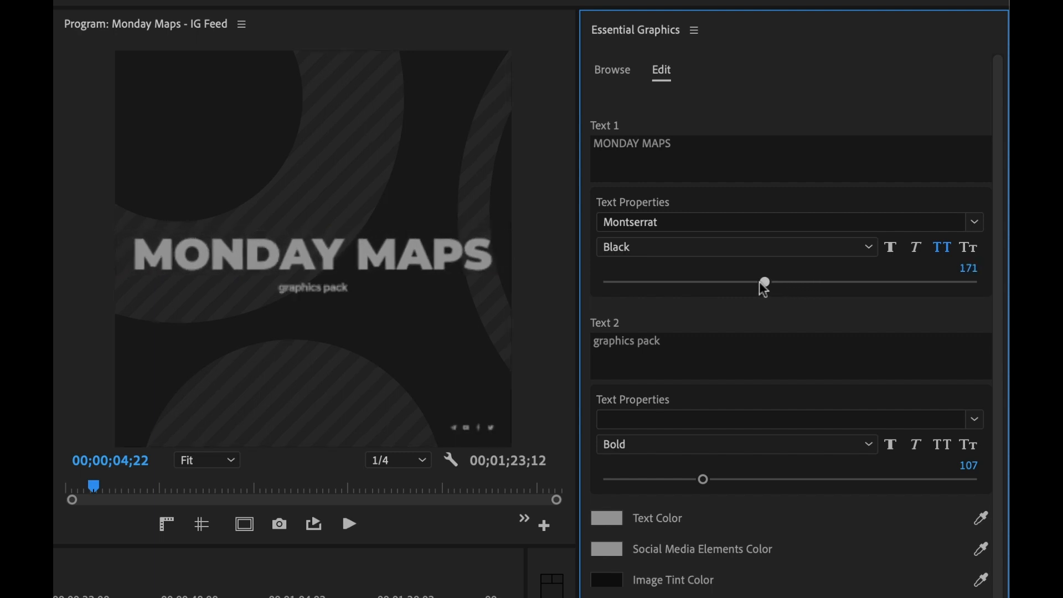
Step: Replace the subtitle text line beneath the headline with youtube
{"action": "left_click", "coordinate": [703, 352]}
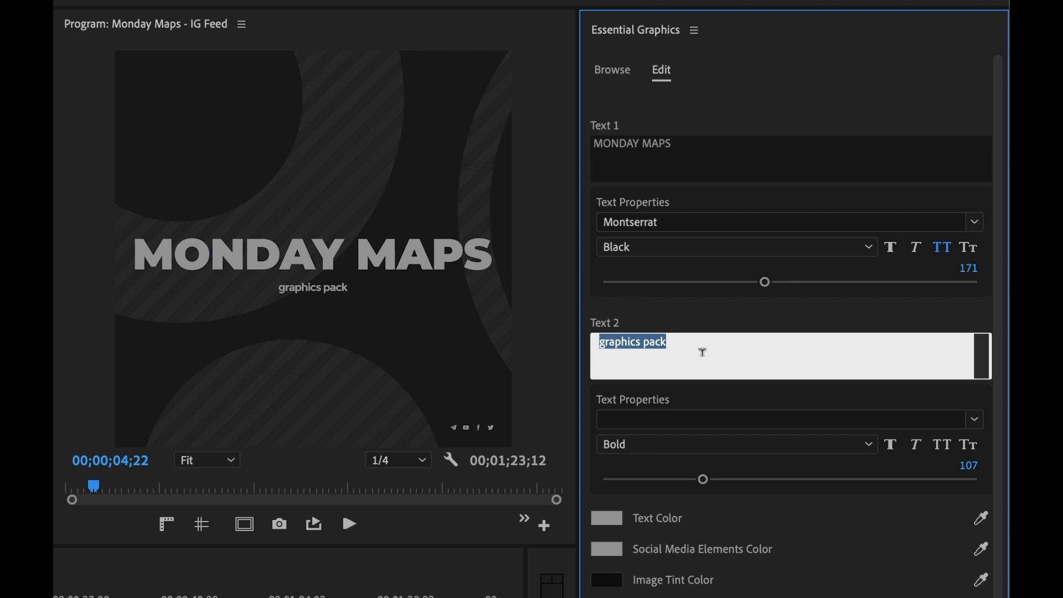
{"action": "double_click", "coordinate": [333, 294]}
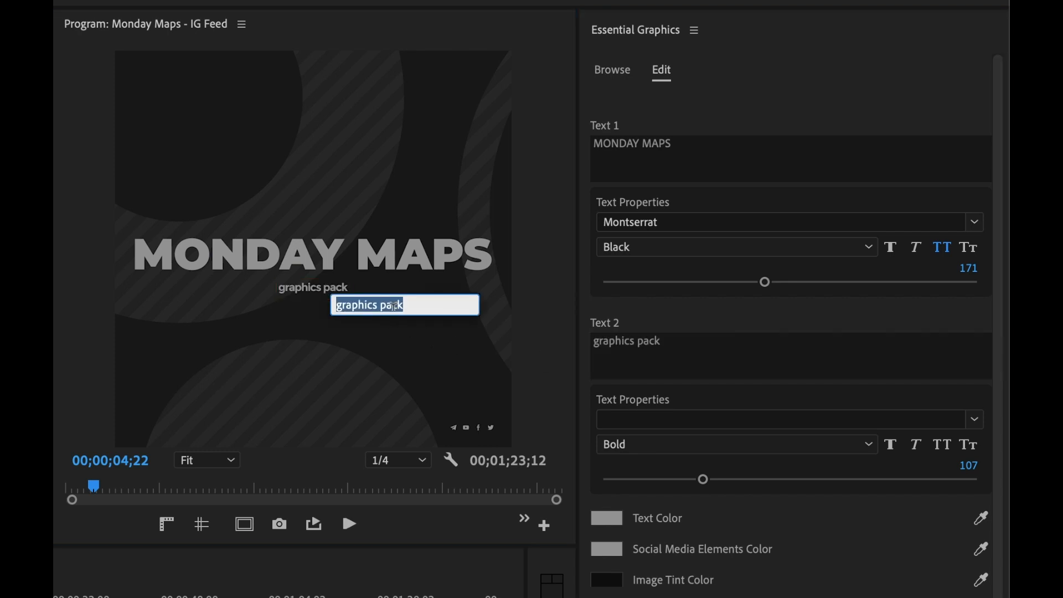
{"action": "type", "text": "youtube."}
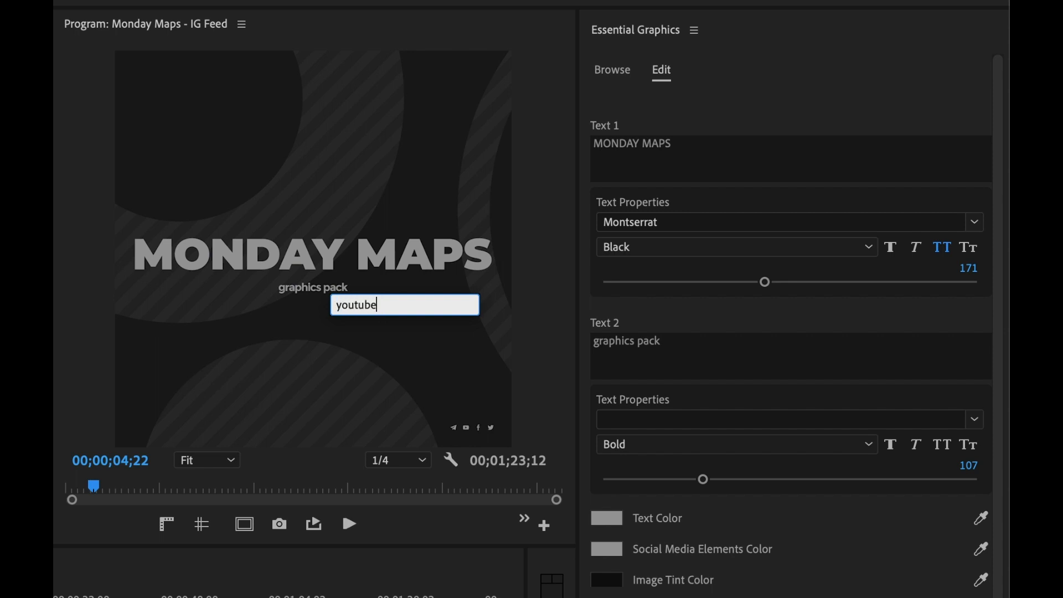
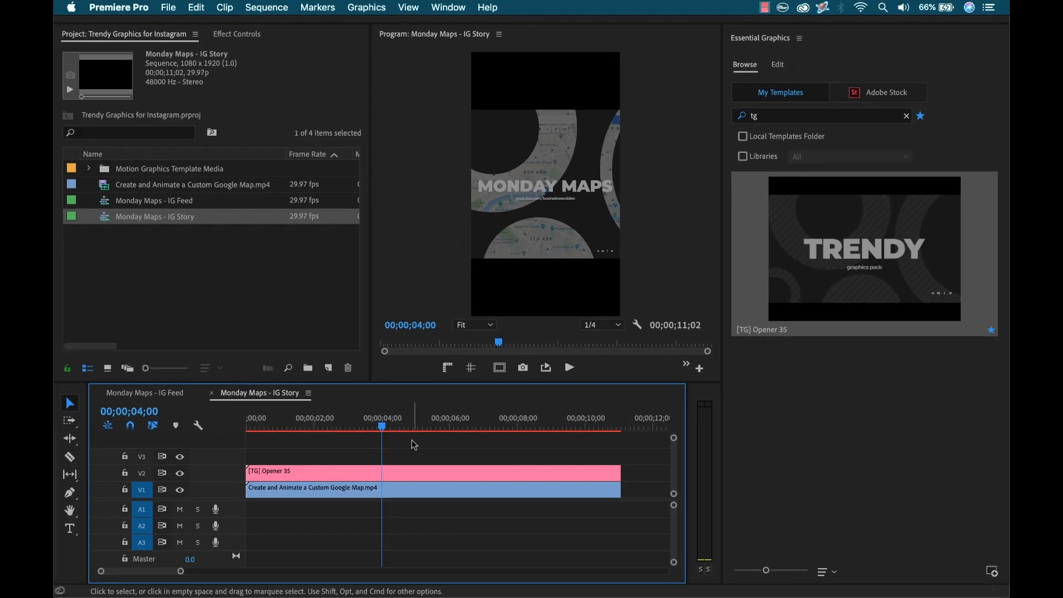
Step: Select the opener template clip in the IG Story sequence and set its Y Resolution to 1920
{"action": "left_click", "coordinate": [410, 477]}
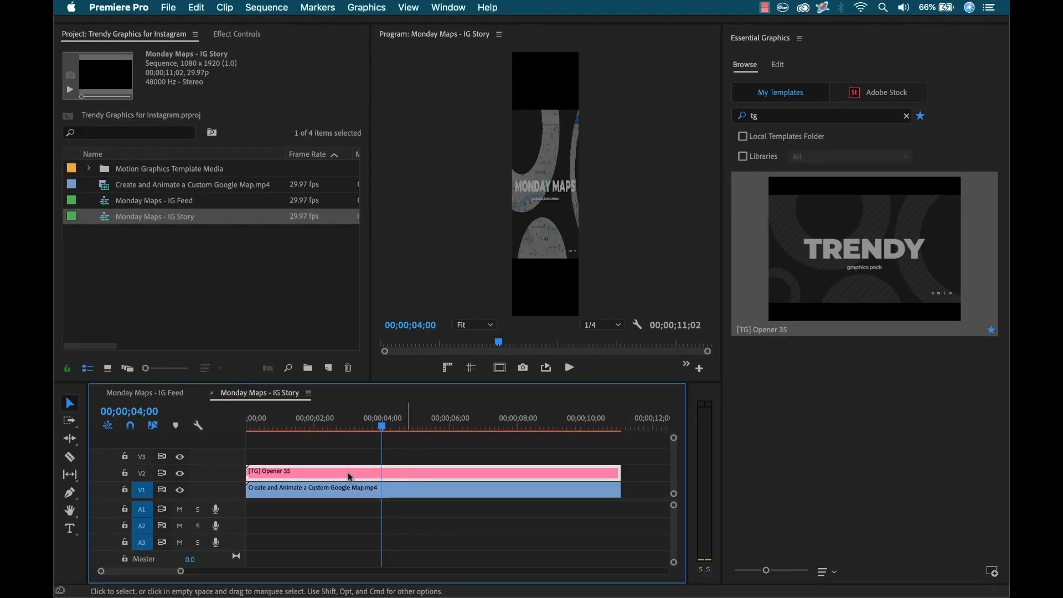
{"action": "left_click_drag", "start_coordinate": [1005, 486], "coordinate": [1004, 565]}
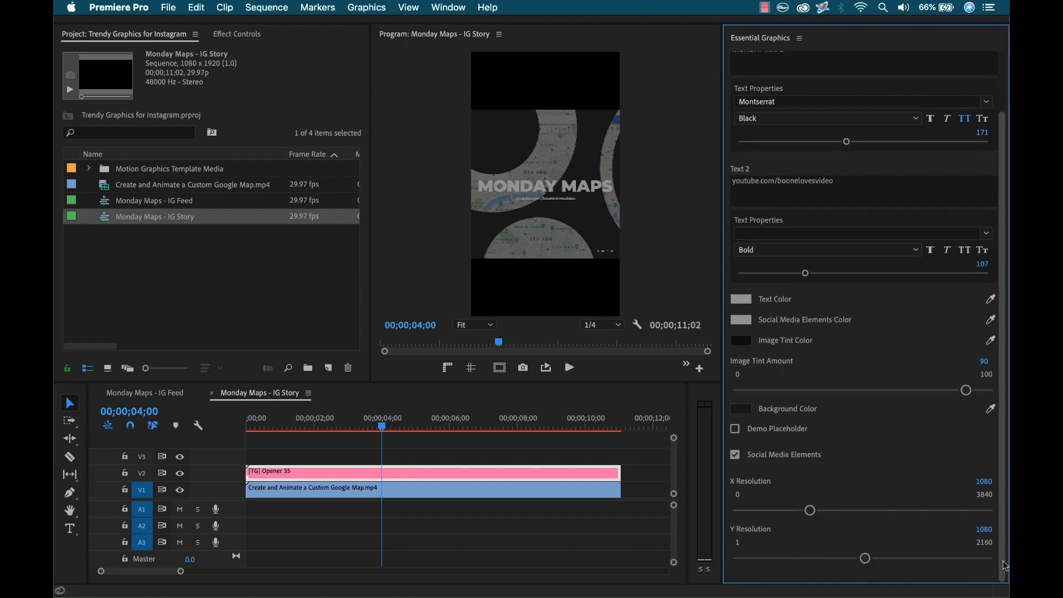
{"action": "left_click", "coordinate": [985, 529]}
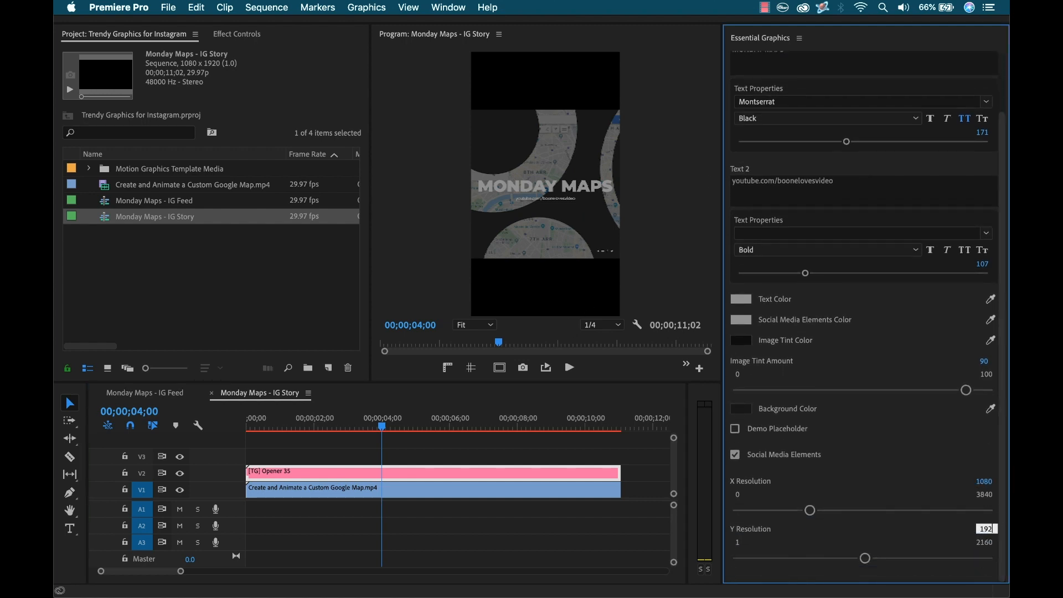
{"action": "key", "text": "Return"}
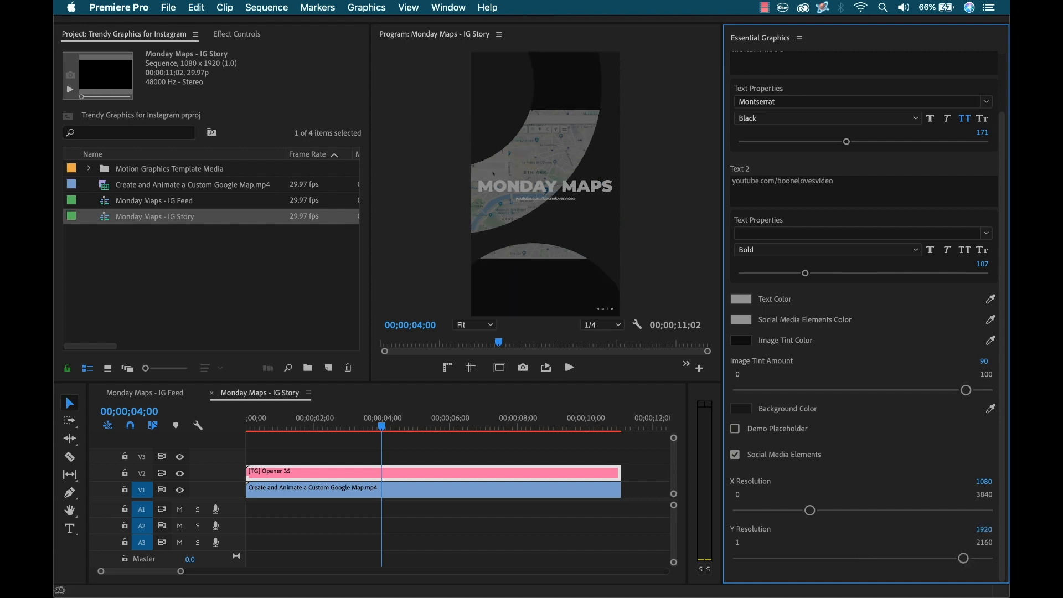
{"action": "left_click", "coordinate": [450, 463]}
{"action": "left_click", "coordinate": [407, 496]}
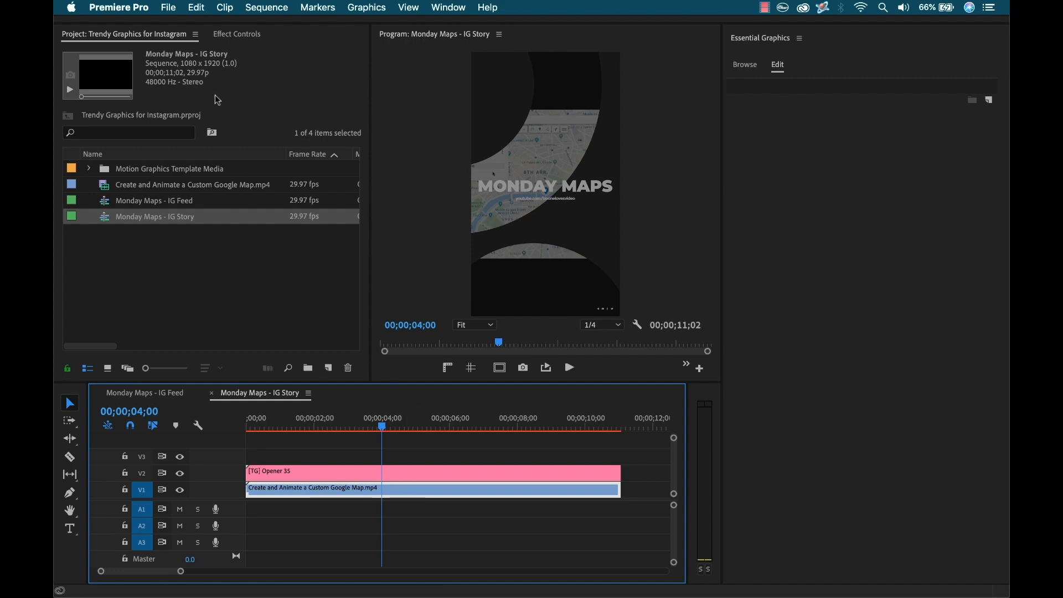
{"action": "left_click", "coordinate": [238, 34]}
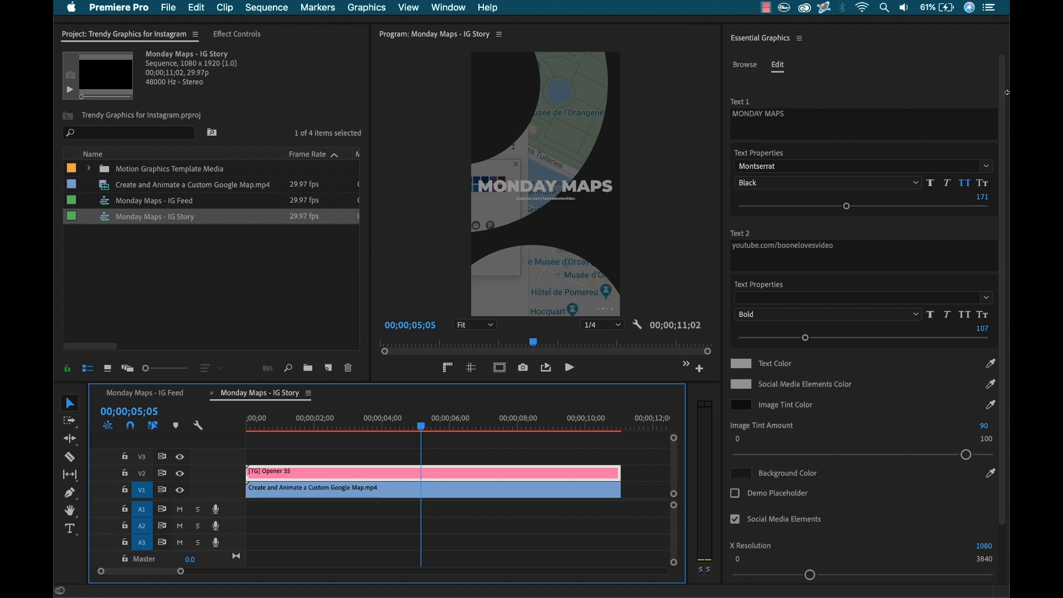
{"action": "scroll", "coordinate": [877, 430], "scroll_direction": "down", "scroll_amount": 2}
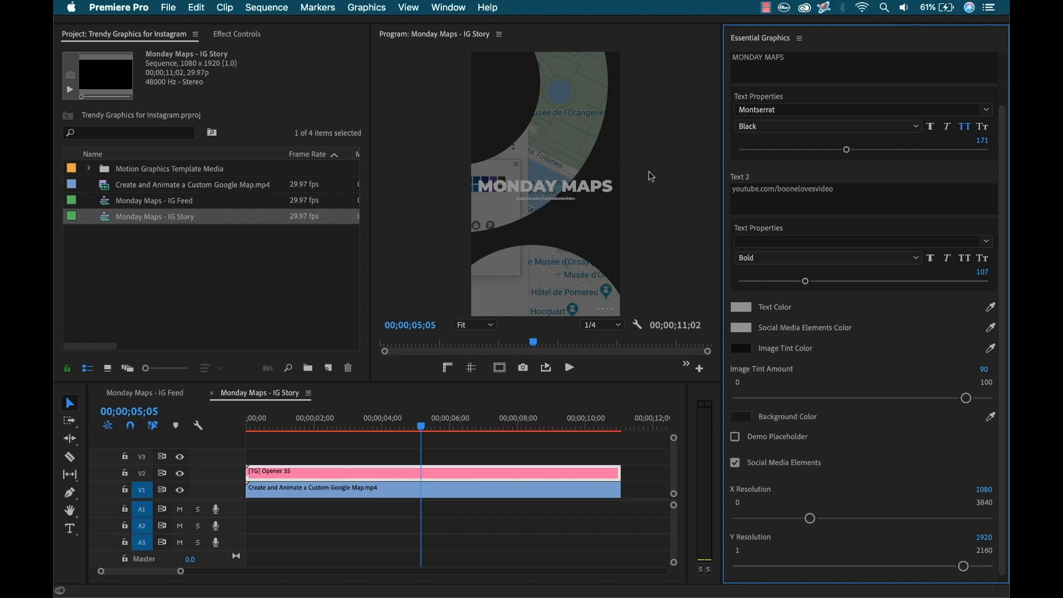
Step: Switch to After Effects and create a 1080 x 1080 composition named Monday Maps - IG Feed AE
{"action": "key", "text": "super+Tab"}
{"action": "key", "text": "super+Tab"}
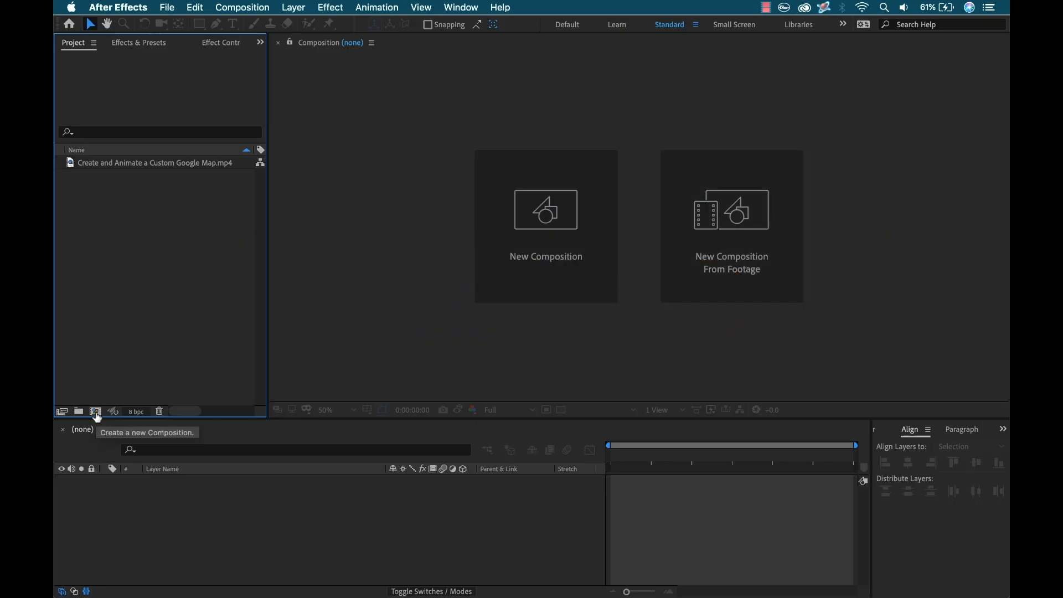
{"action": "left_click", "coordinate": [96, 416]}
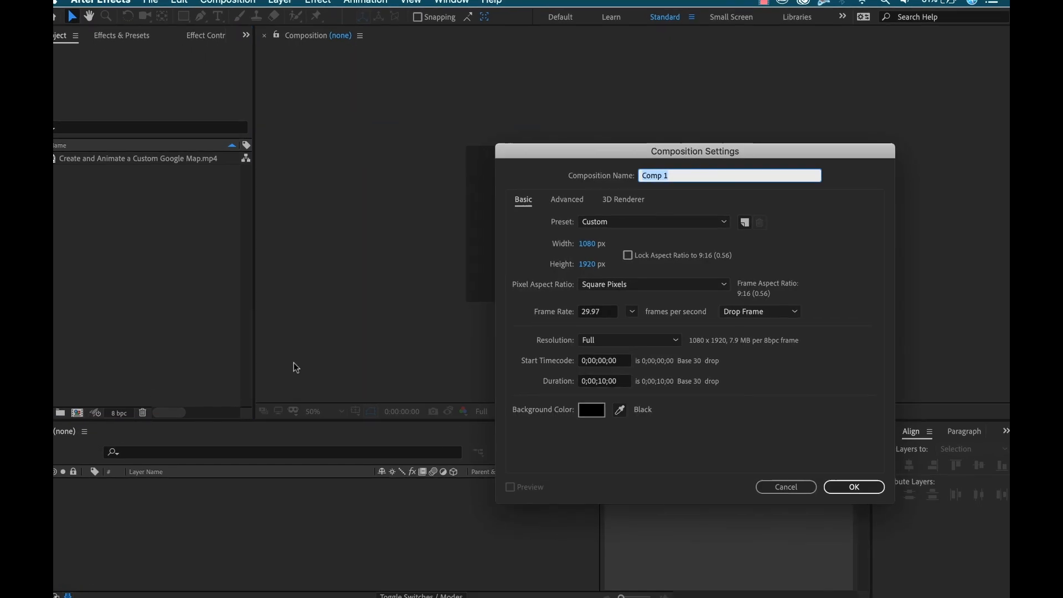
{"action": "type", "text": "Monday Maps"}
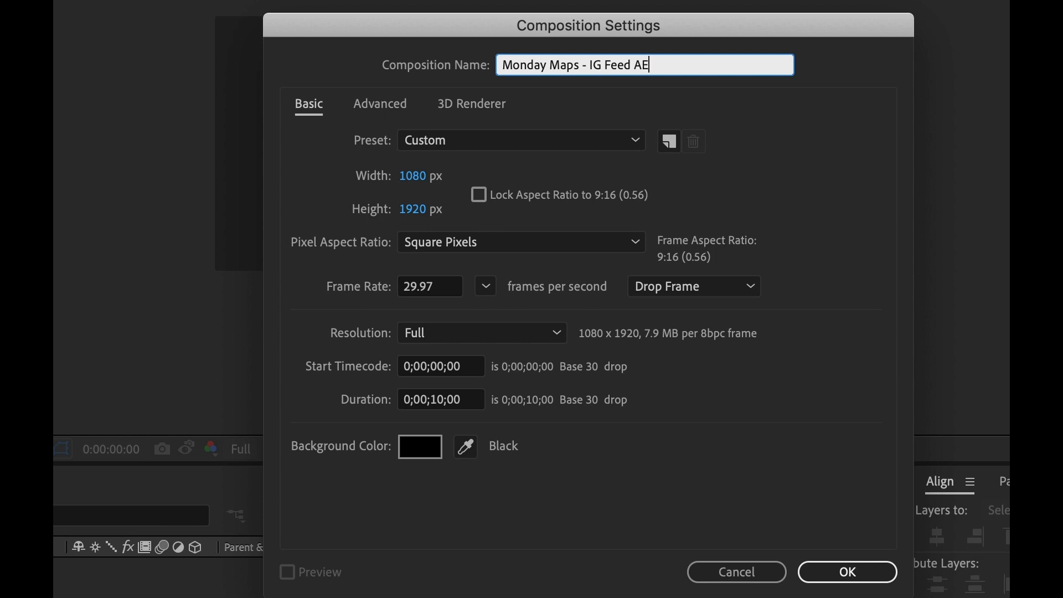
{"action": "left_click", "coordinate": [414, 208]}
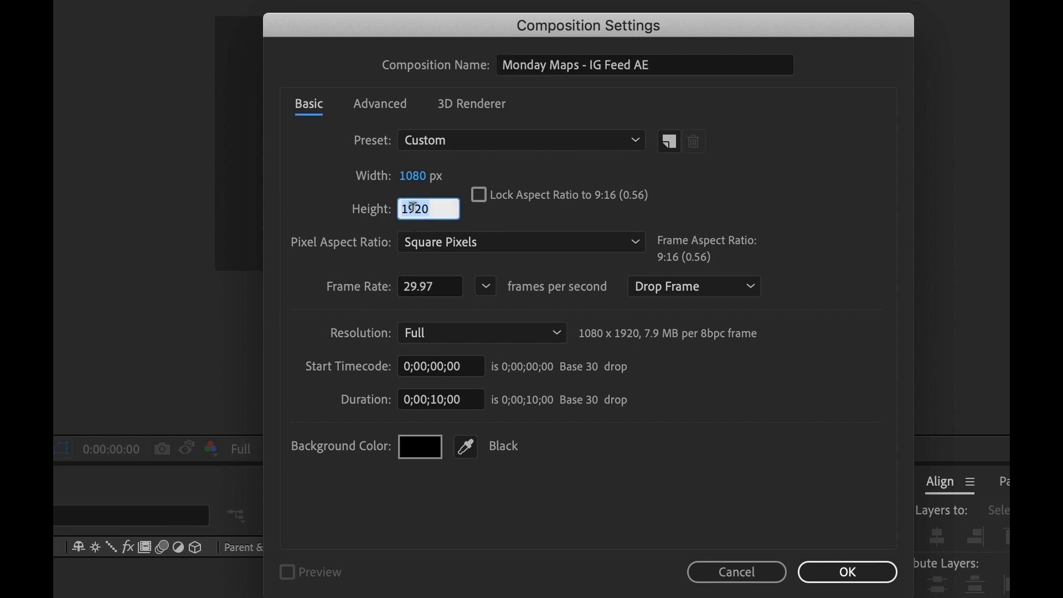
{"action": "type", "text": "1080"}
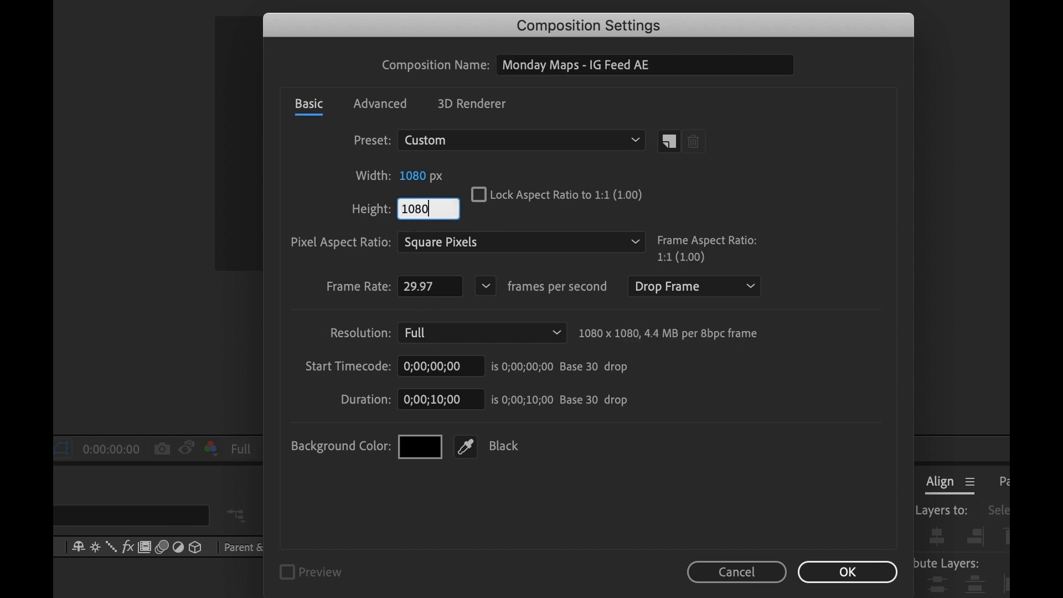
{"action": "left_click", "coordinate": [813, 570]}
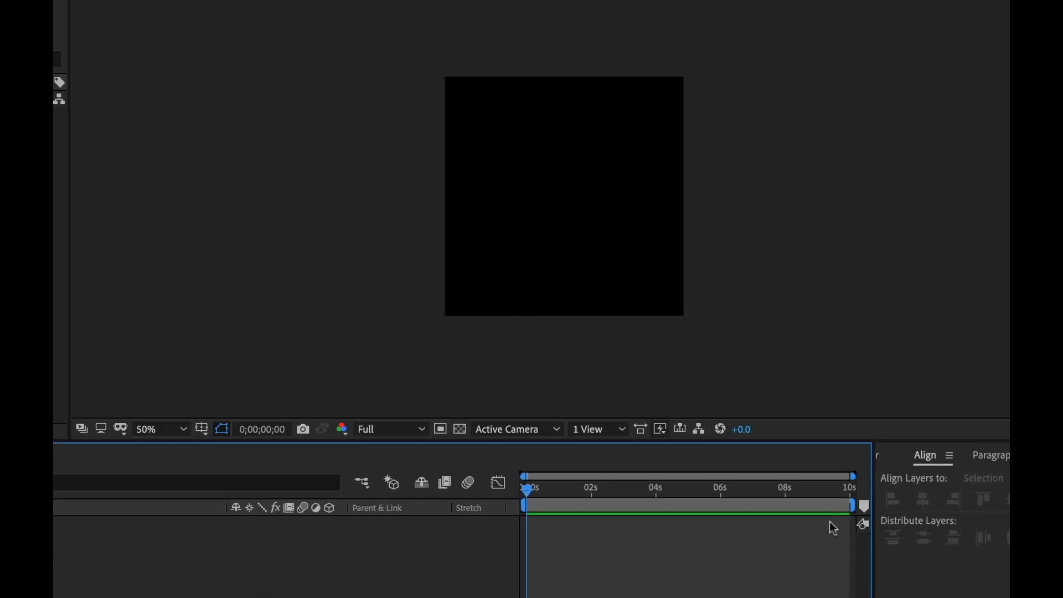
Step: Open the Atom extension panel
{"action": "left_click", "coordinate": [460, 7]}
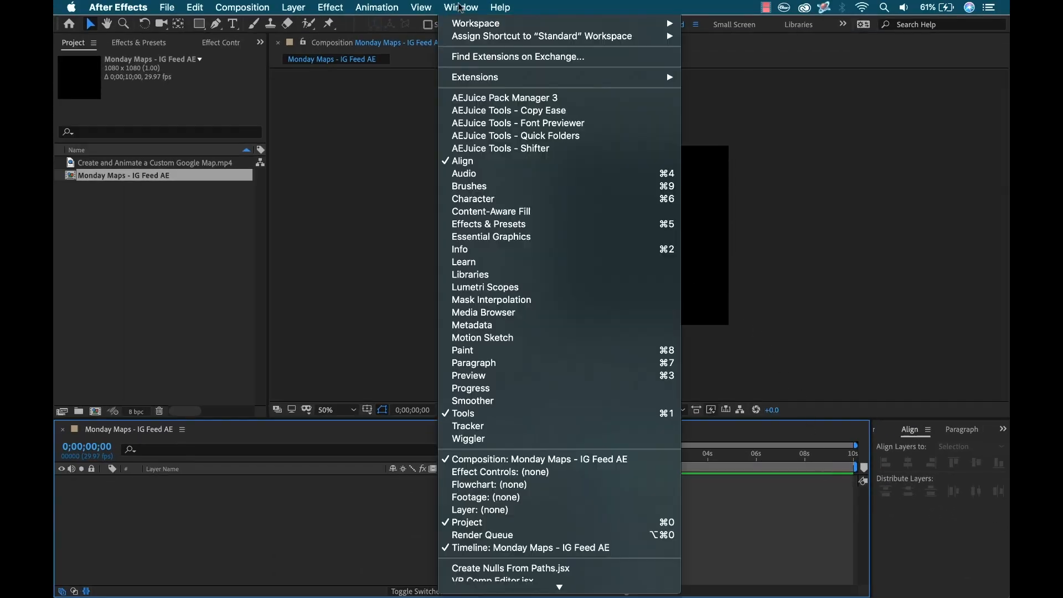
{"action": "mouse_move", "coordinate": [479, 79]}
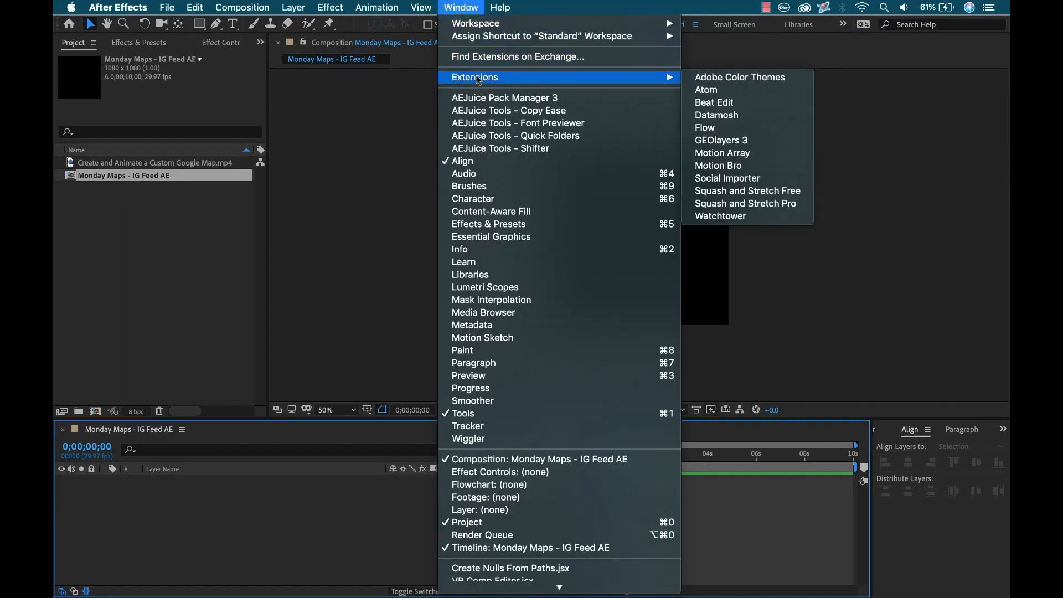
{"action": "left_click", "coordinate": [730, 95]}
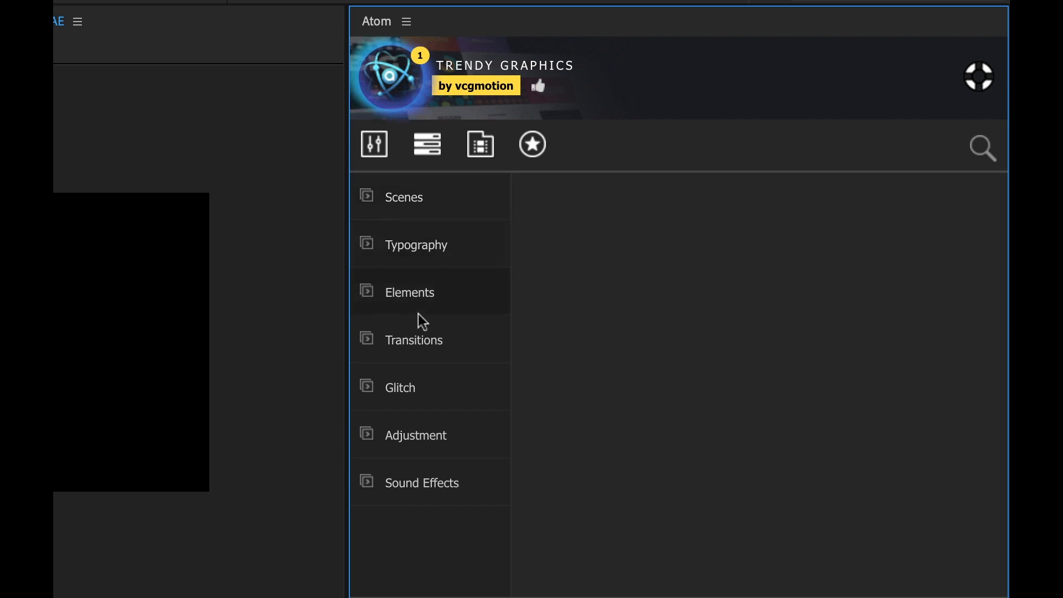
Step: Browse the Trendy Graphics Insta Posts scene templates in the maximized Atom panel
{"action": "left_click", "coordinate": [399, 206]}
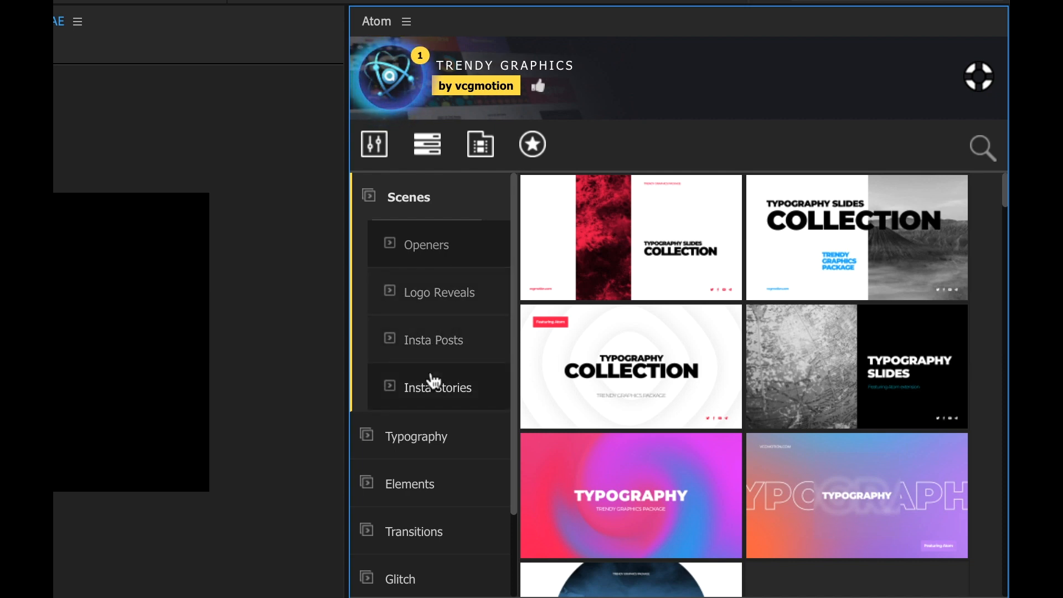
{"action": "left_click", "coordinate": [437, 343]}
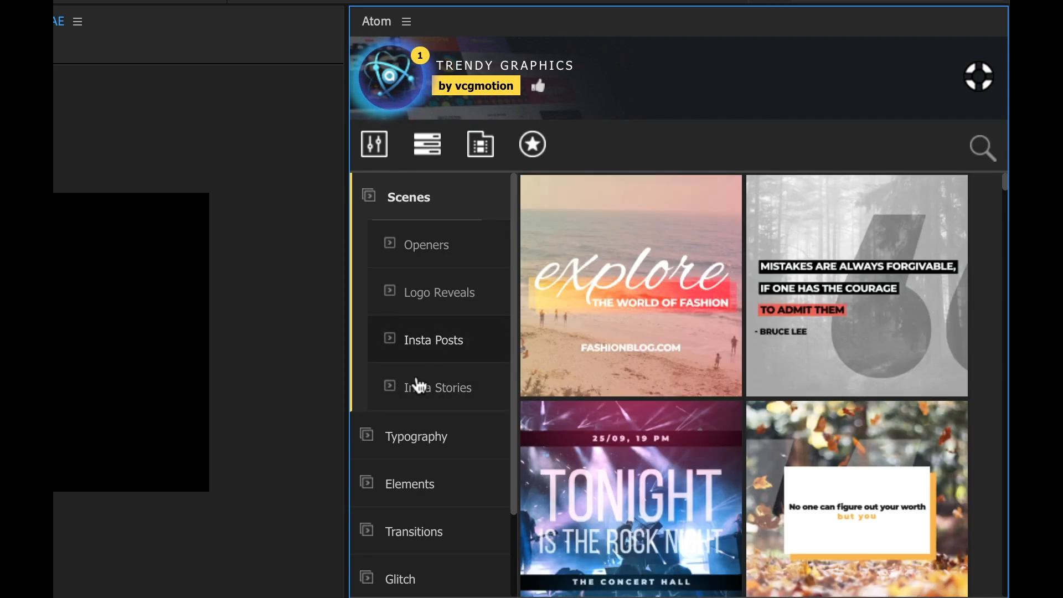
{"action": "mouse_move", "coordinate": [723, 379]}
{"action": "key", "text": "grave"}
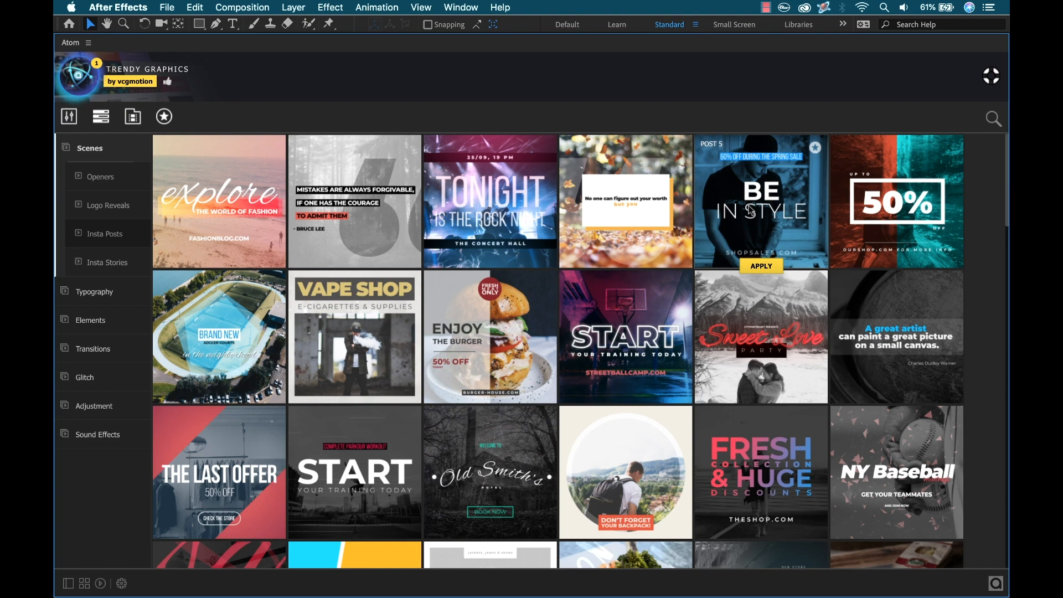
{"action": "mouse_move", "coordinate": [868, 230]}
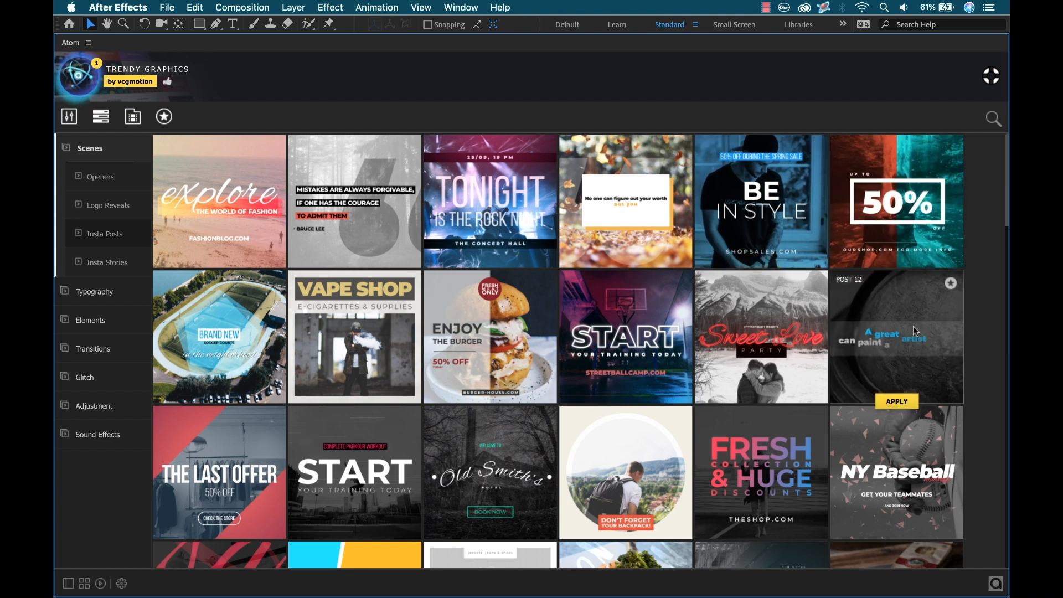
{"action": "scroll", "coordinate": [979, 221], "scroll_direction": "down", "scroll_amount": 20}
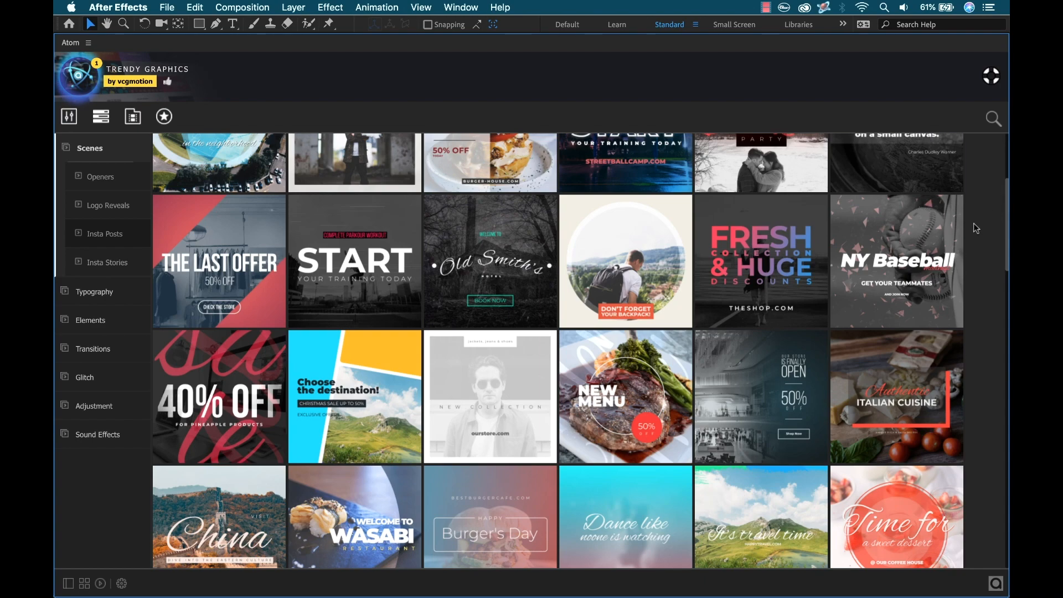
{"action": "scroll", "coordinate": [978, 222], "scroll_direction": "down", "scroll_amount": 7}
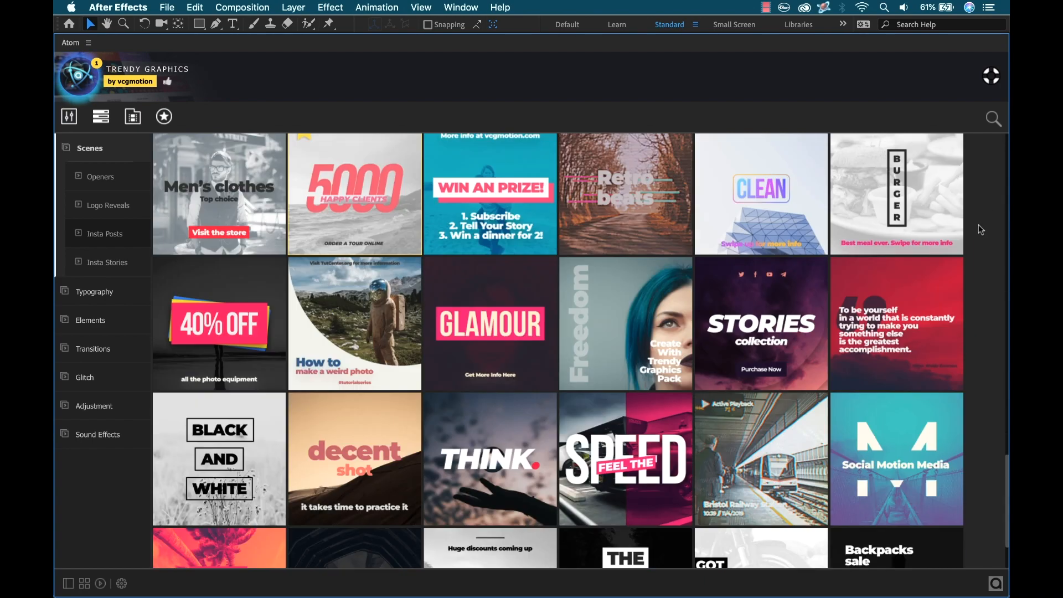
{"action": "mouse_move", "coordinate": [902, 511]}
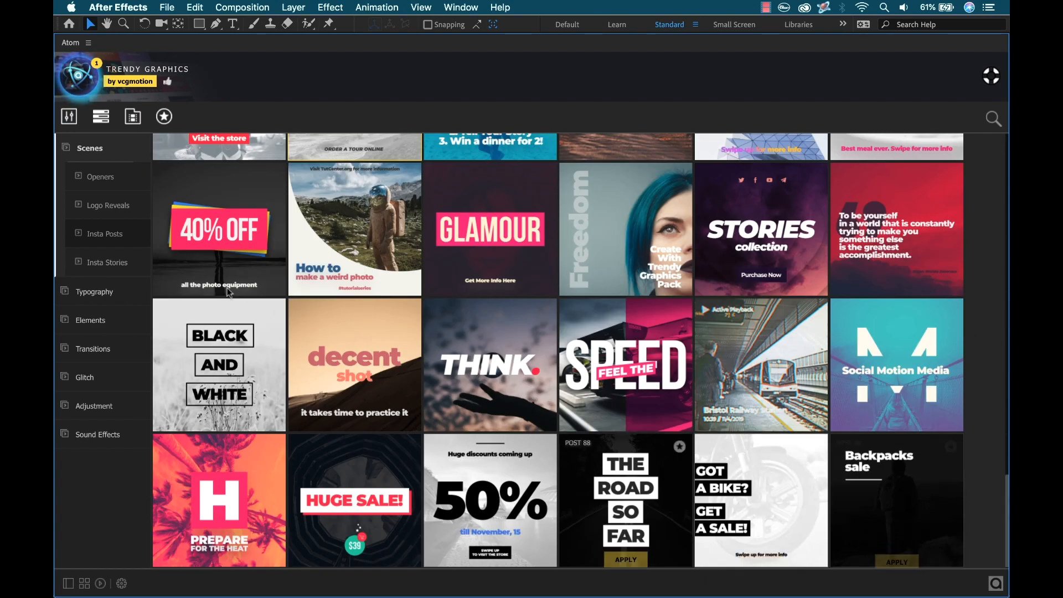
Step: Browse the Insta Stories templates, then return to the Insta Posts templates and restore the panel size
{"action": "left_click", "coordinate": [113, 270]}
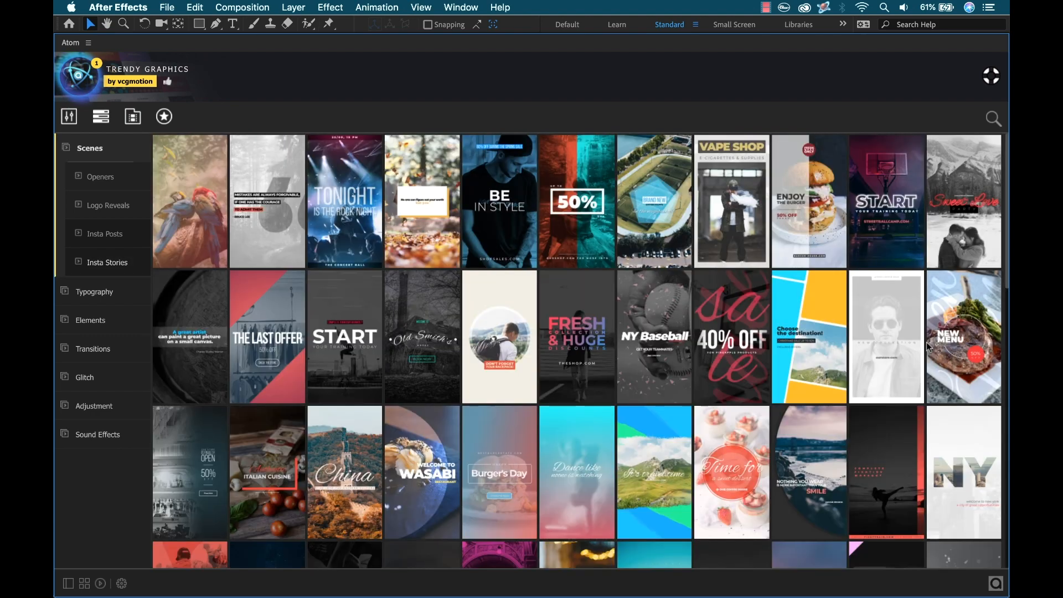
{"action": "scroll", "coordinate": [938, 275], "scroll_direction": "down", "scroll_amount": 5}
{"action": "mouse_move", "coordinate": [938, 275]}
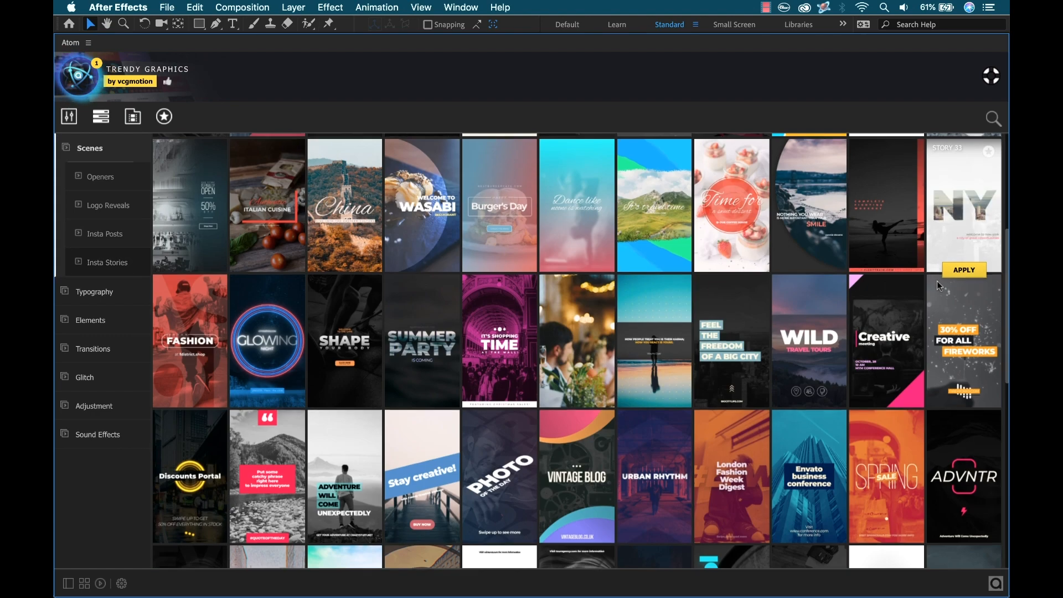
{"action": "scroll", "coordinate": [937, 280], "scroll_direction": "down", "scroll_amount": 10}
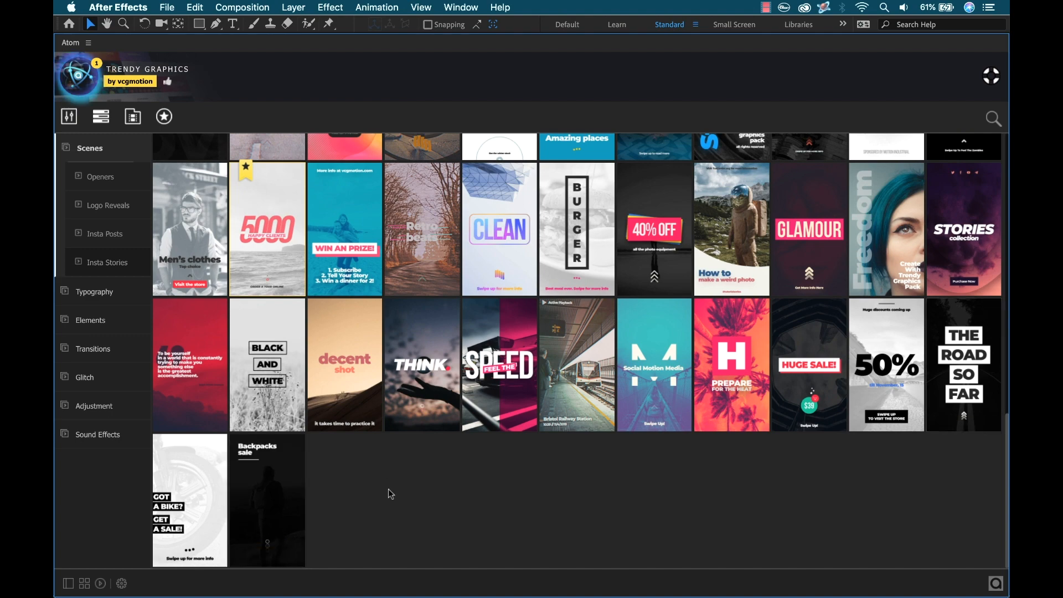
{"action": "left_click", "coordinate": [105, 233]}
{"action": "mouse_move", "coordinate": [554, 463]}
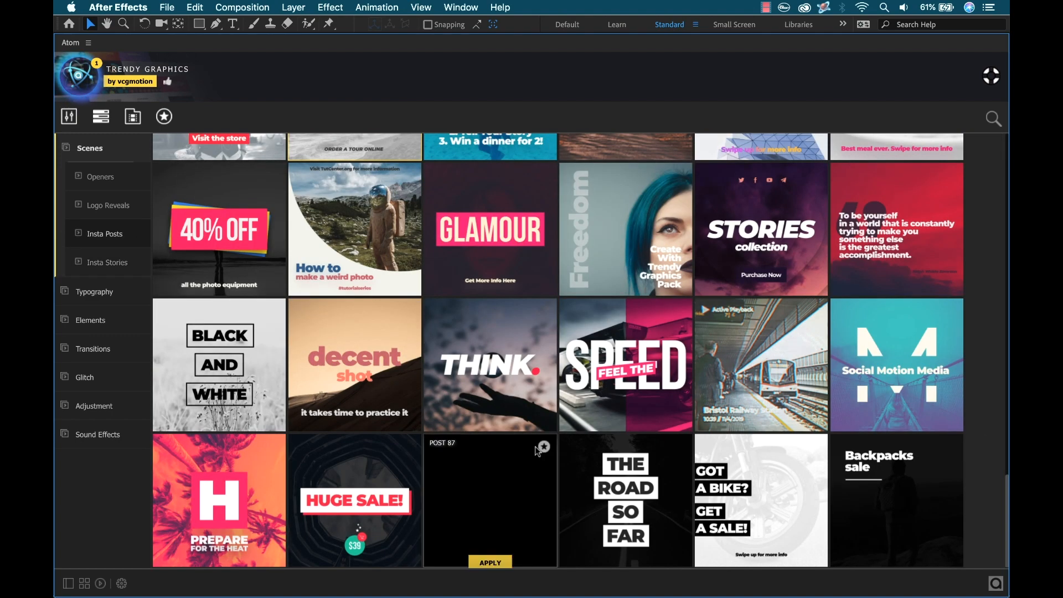
{"action": "scroll", "coordinate": [357, 196], "scroll_direction": "up", "scroll_amount": 3}
{"action": "mouse_move", "coordinate": [353, 210]}
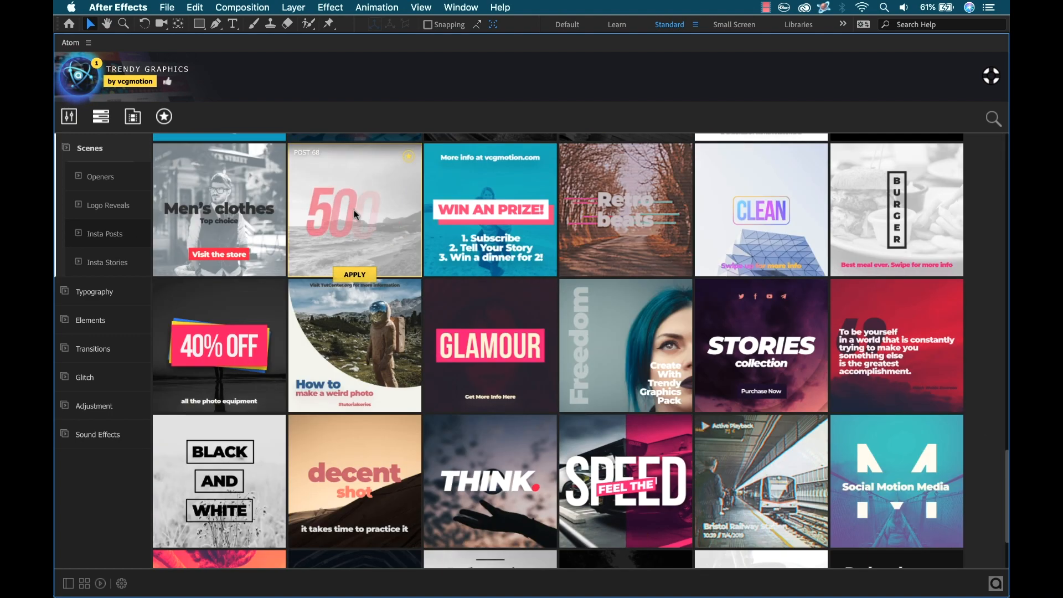
{"action": "key", "text": "grave"}
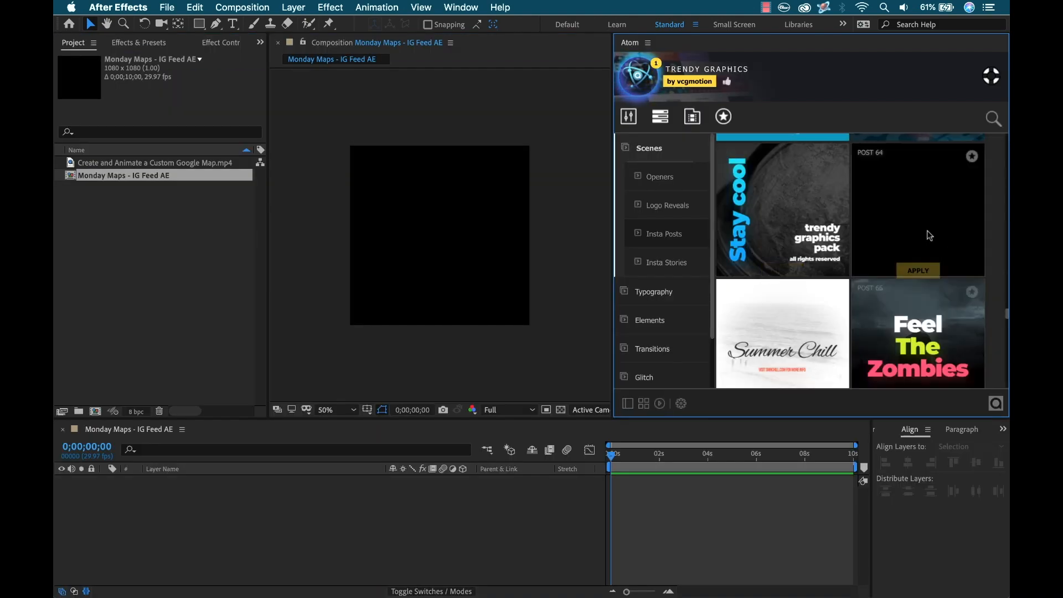
{"action": "mouse_move", "coordinate": [782, 218]}
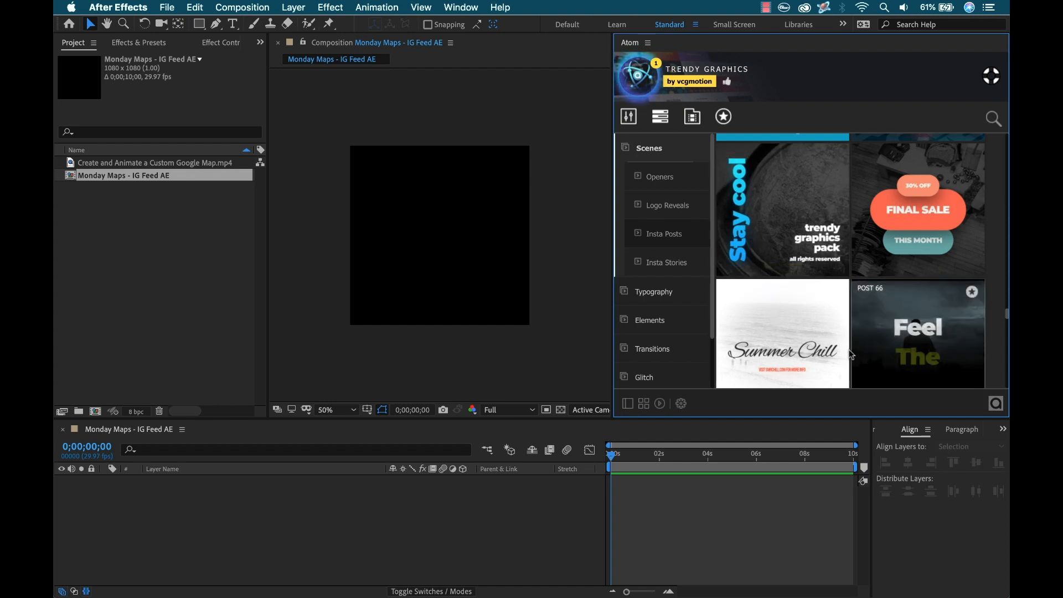
Step: Open the Atom favorites and apply the 5000 Happy Clients post template to the composition
{"action": "left_click", "coordinate": [724, 117]}
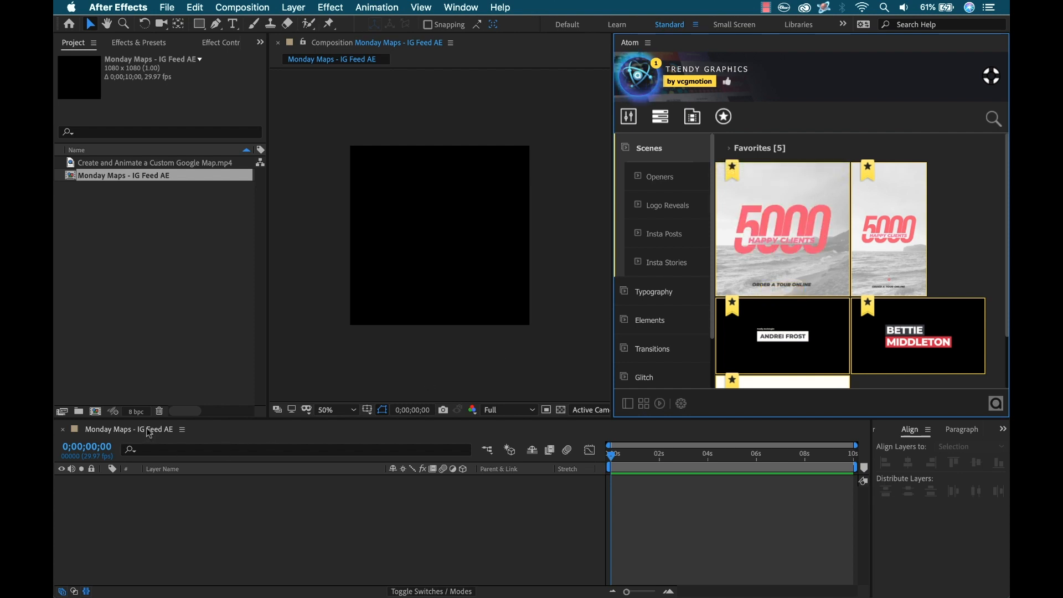
{"action": "left_click", "coordinate": [182, 429]}
{"action": "left_click", "coordinate": [451, 575]}
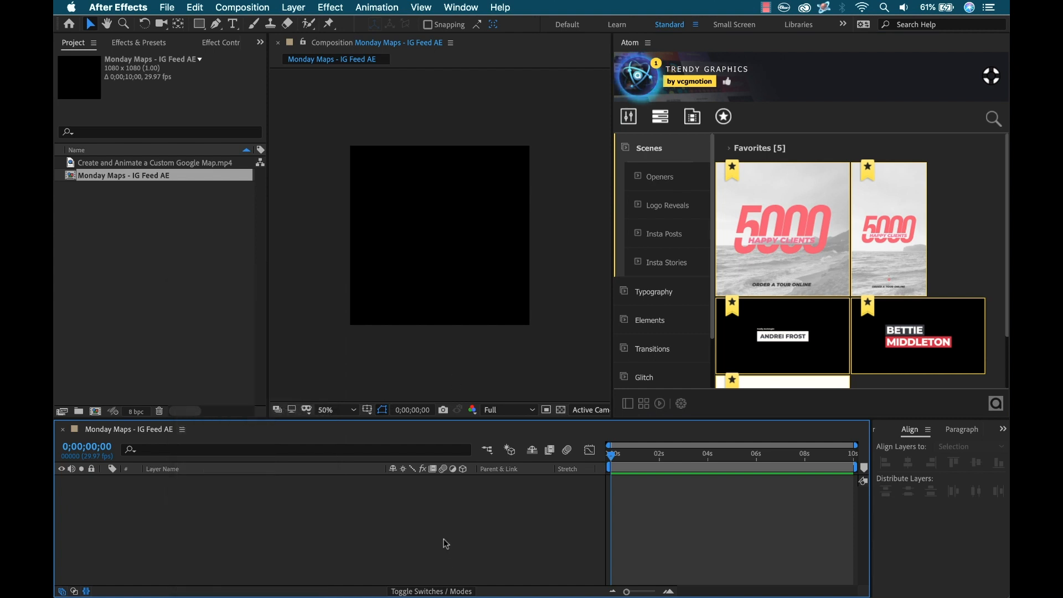
{"action": "left_click", "coordinate": [782, 292]}
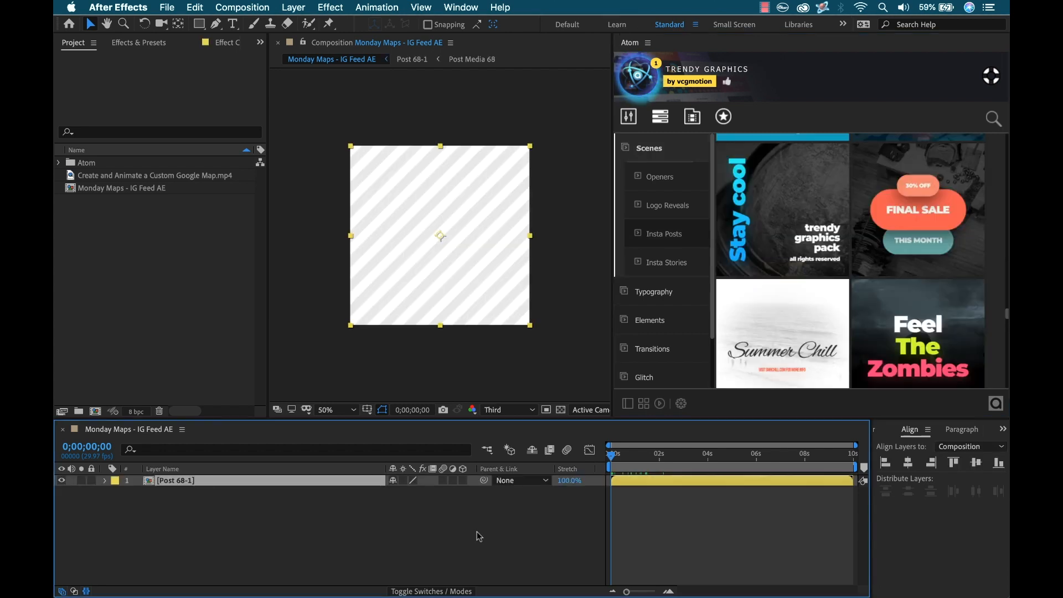
Step: Scrub through the applied template and open the Atom Customizer's Edit Text section
{"action": "left_click_drag", "start_coordinate": [614, 456], "coordinate": [676, 461]}
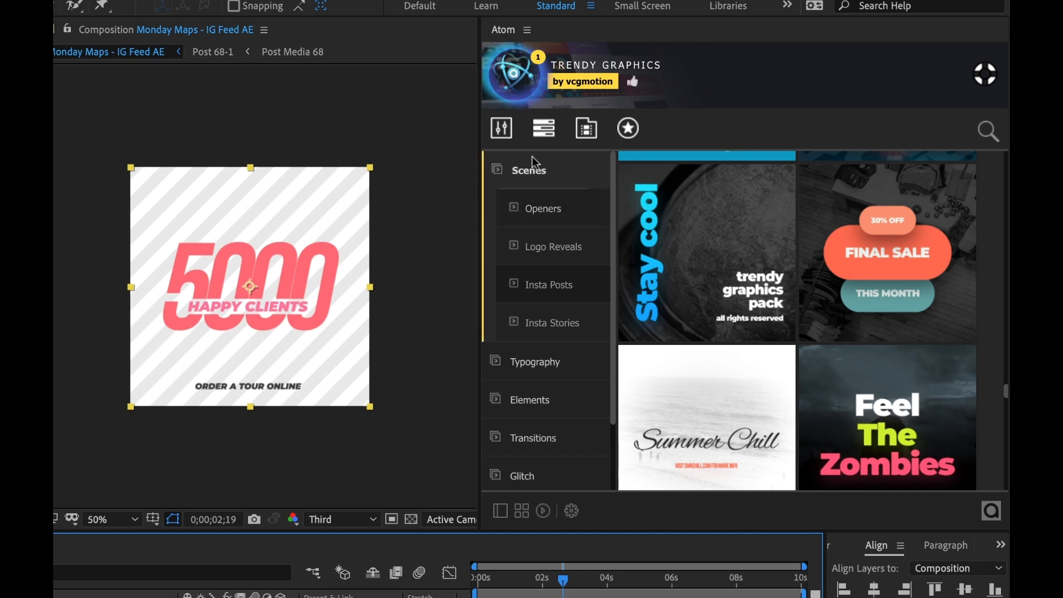
{"action": "left_click", "coordinate": [505, 134]}
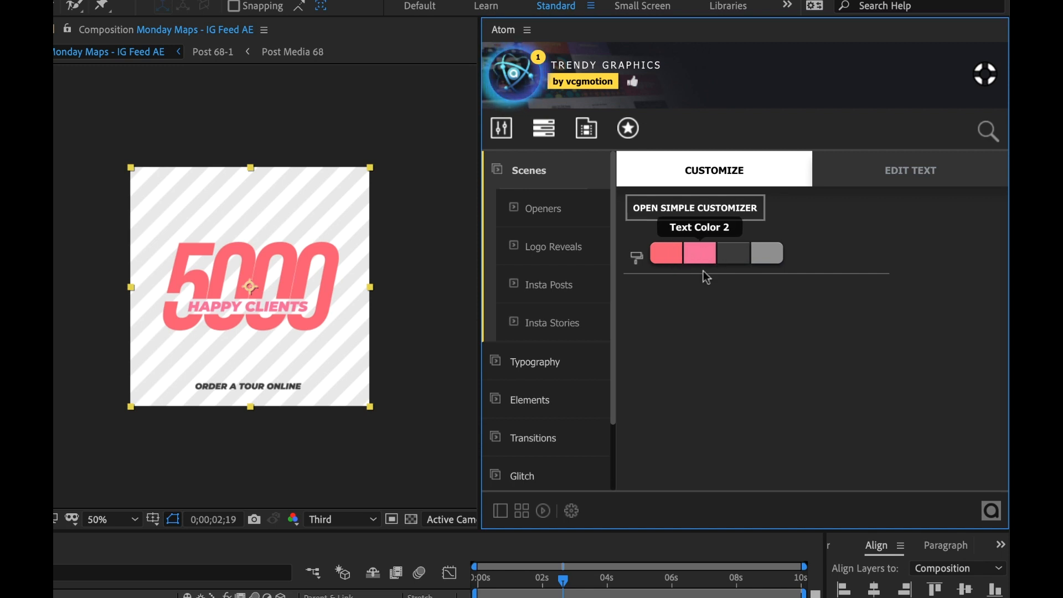
{"action": "left_click", "coordinate": [892, 181]}
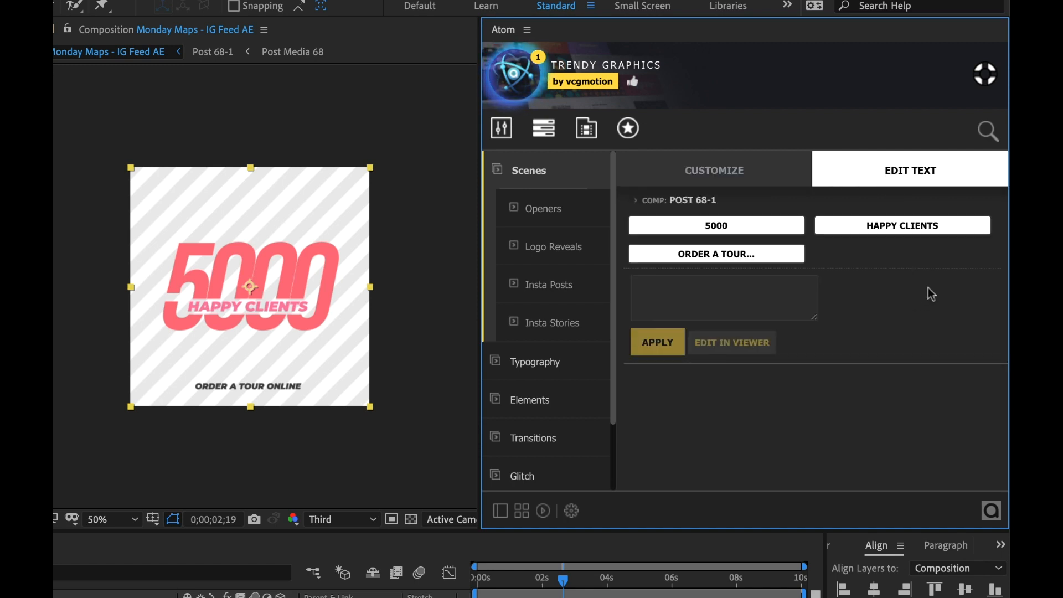
Step: Replace the template's 5000 headline text with MAPS and apply it
{"action": "left_click", "coordinate": [717, 228]}
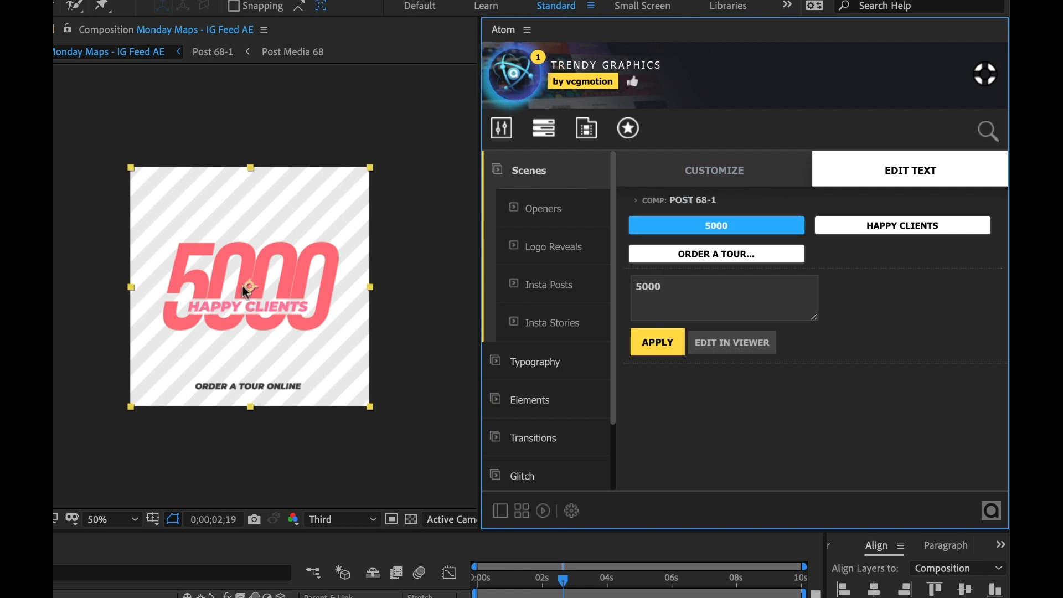
{"action": "left_click", "coordinate": [674, 283]}
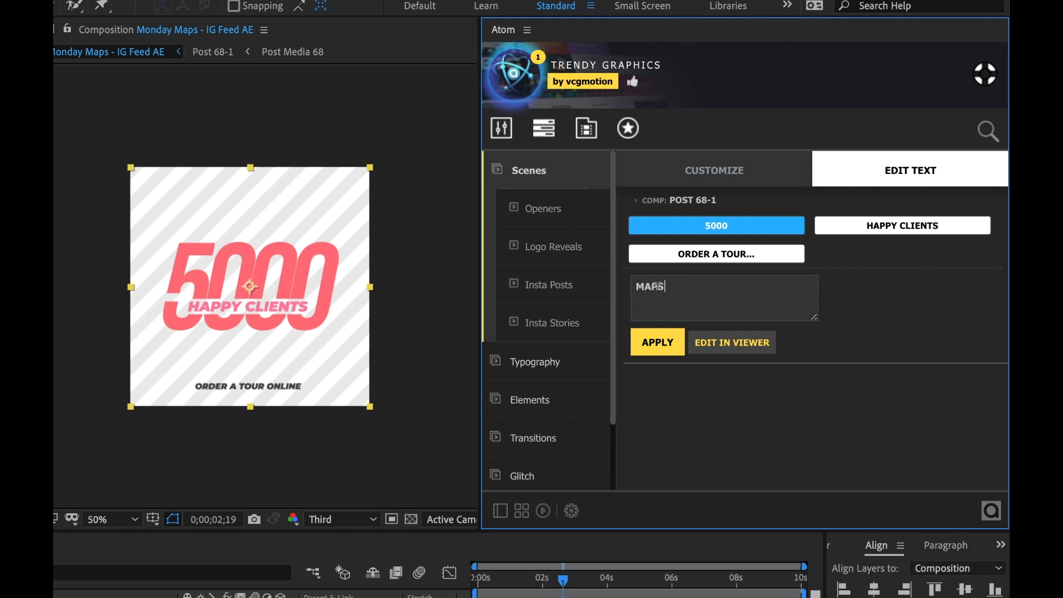
{"action": "left_click", "coordinate": [657, 345]}
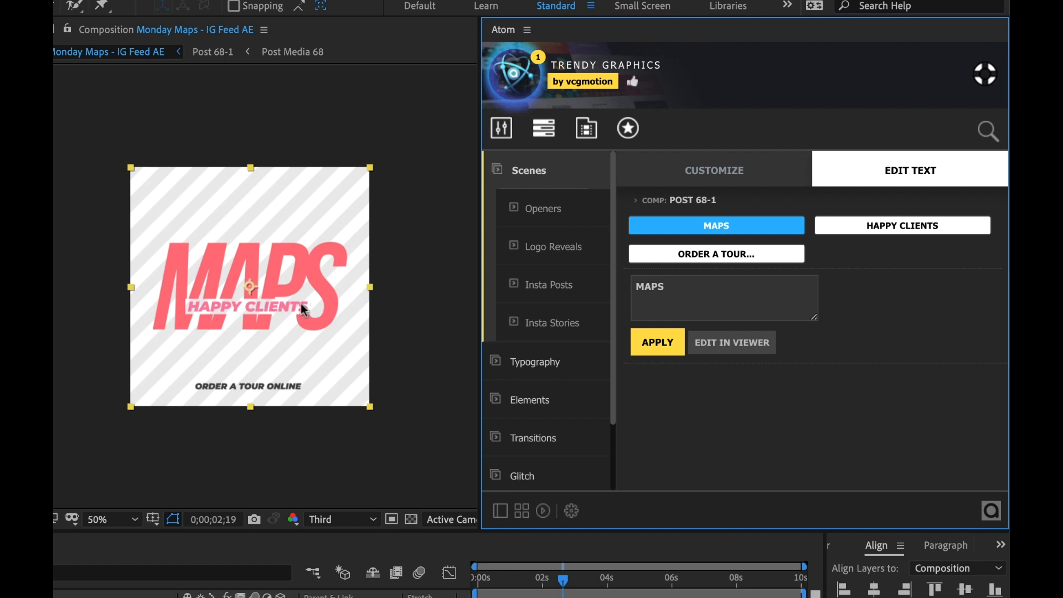
Step: Replace the HAPPY CLIENTS text with MONDAY and apply the change
{"action": "left_click", "coordinate": [886, 229]}
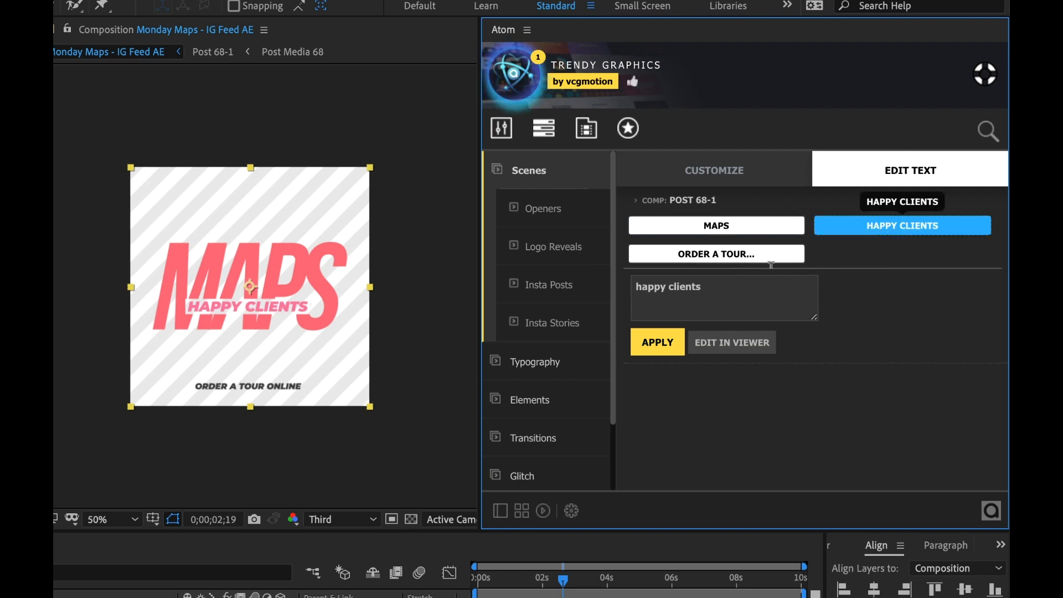
{"action": "triple_click", "coordinate": [725, 287]}
{"action": "type", "text": "MONDAY"}
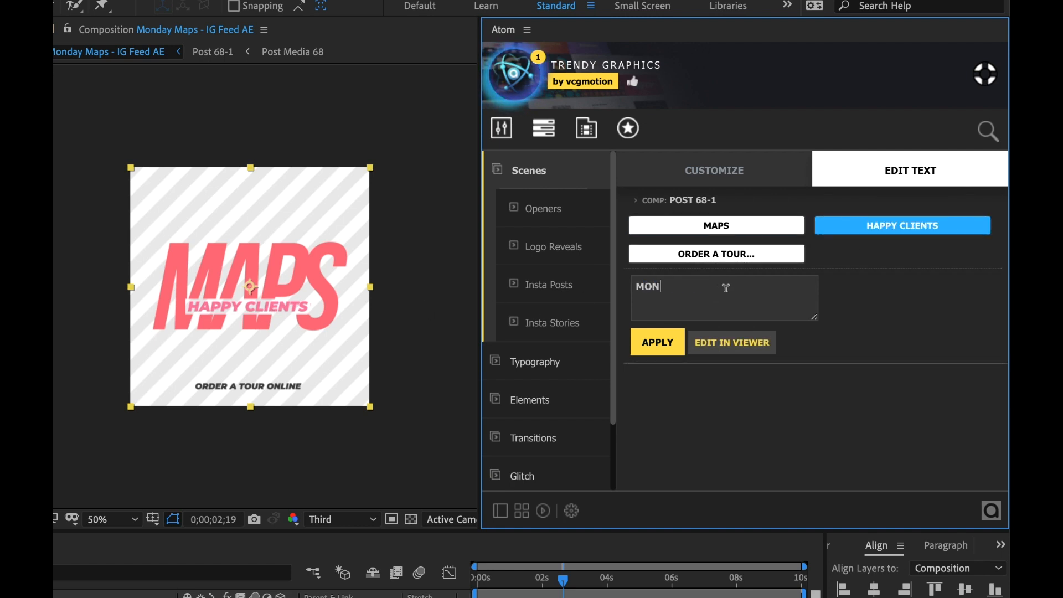
{"action": "left_click", "coordinate": [661, 345]}
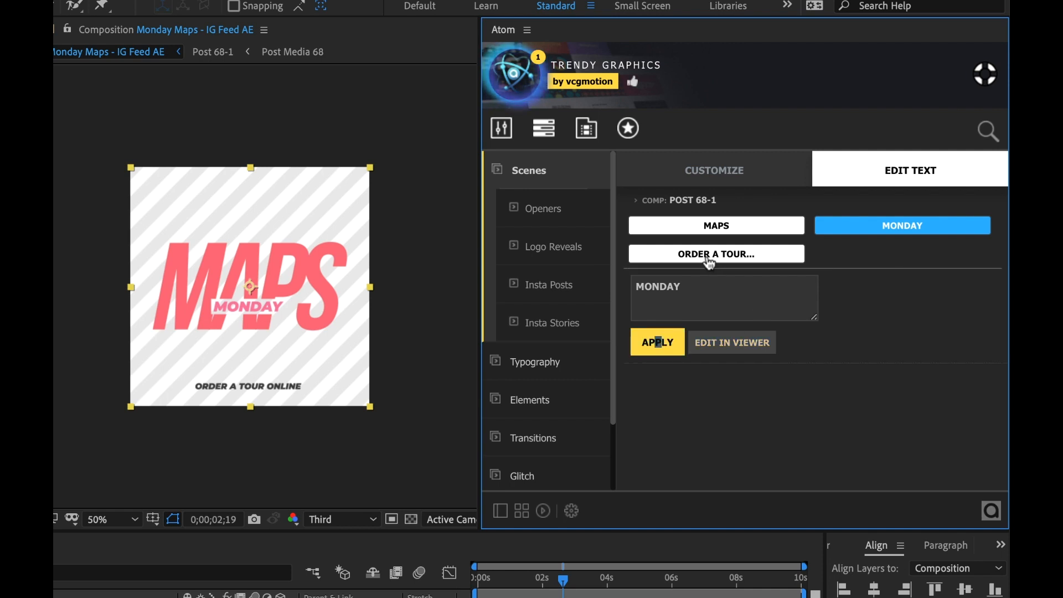
Step: Change the ORDER A TOUR ONLINE line to explore here and apply it
{"action": "left_click", "coordinate": [731, 254]}
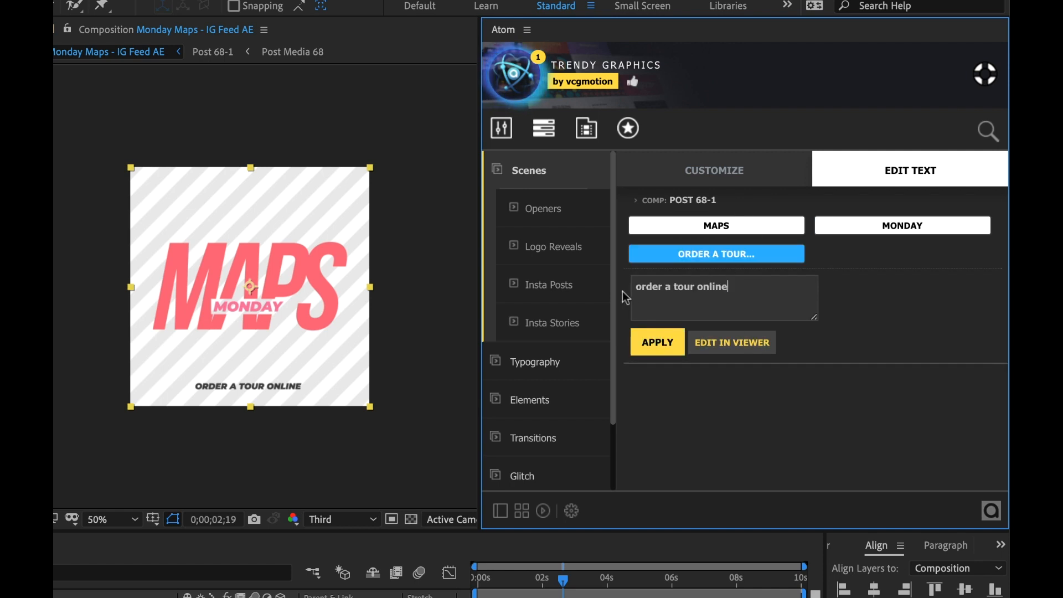
{"action": "type", "text": "explore here"}
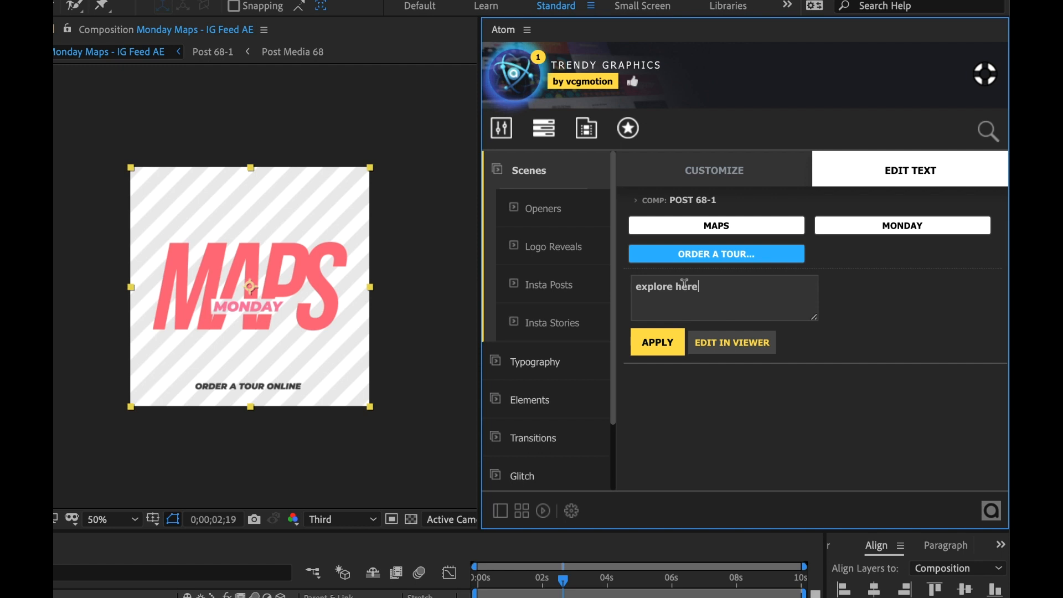
{"action": "left_click", "coordinate": [657, 342]}
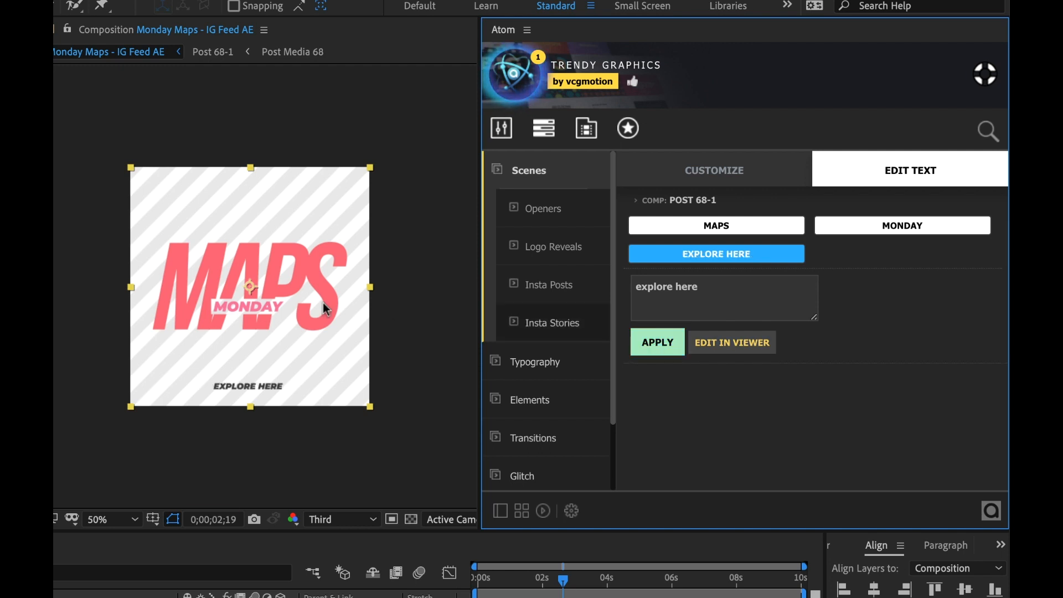
Step: Open the template's Post Media 68 precomp and add the Create and Animate a Custom Google Map video into it
{"action": "left_click", "coordinate": [497, 590]}
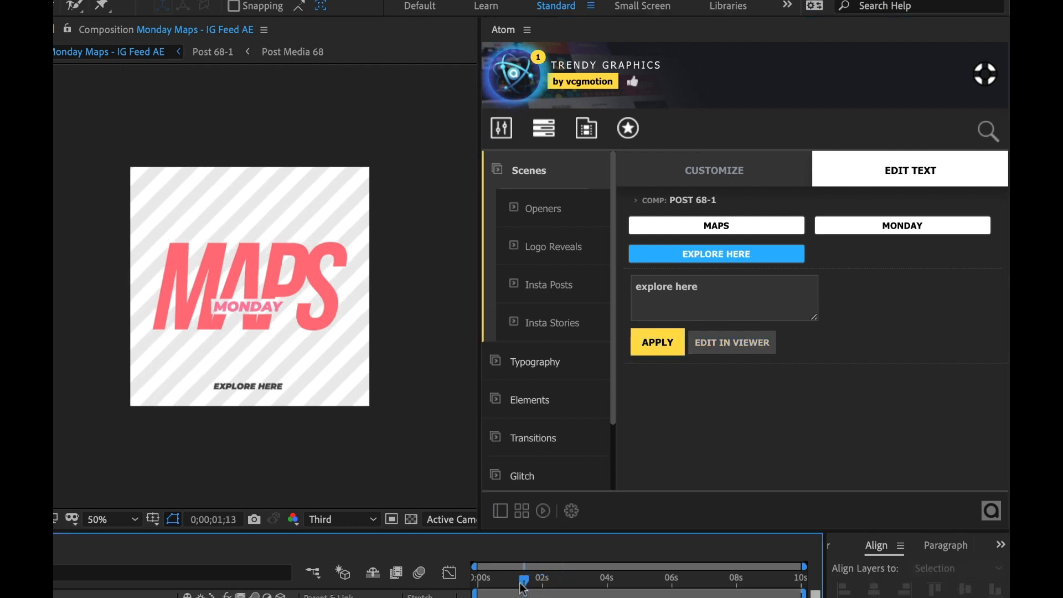
{"action": "left_click_drag", "start_coordinate": [497, 590], "coordinate": [562, 591]}
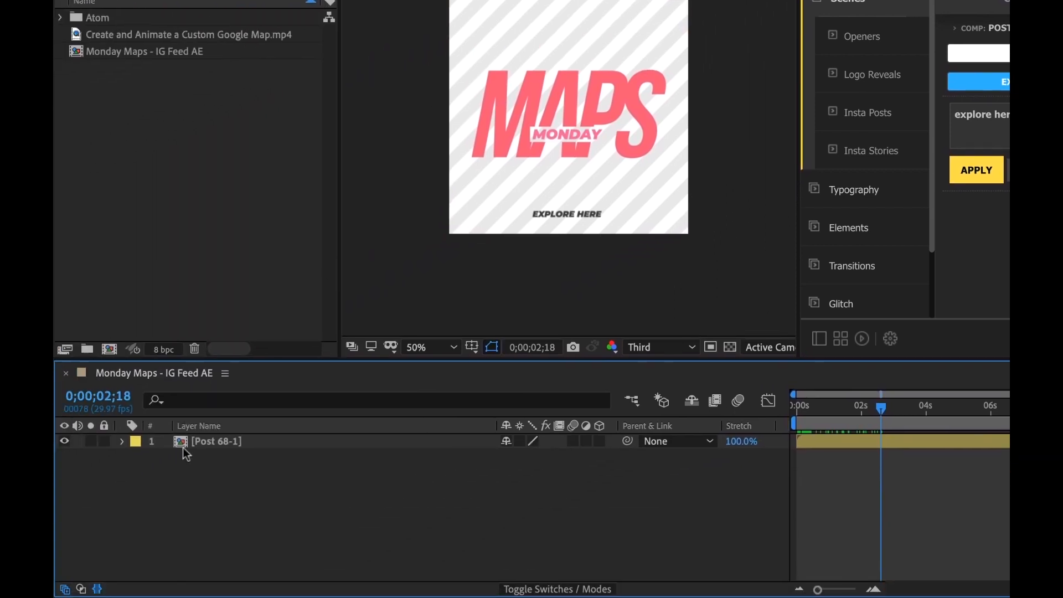
{"action": "left_click", "coordinate": [183, 442]}
{"action": "double_click", "coordinate": [177, 440]}
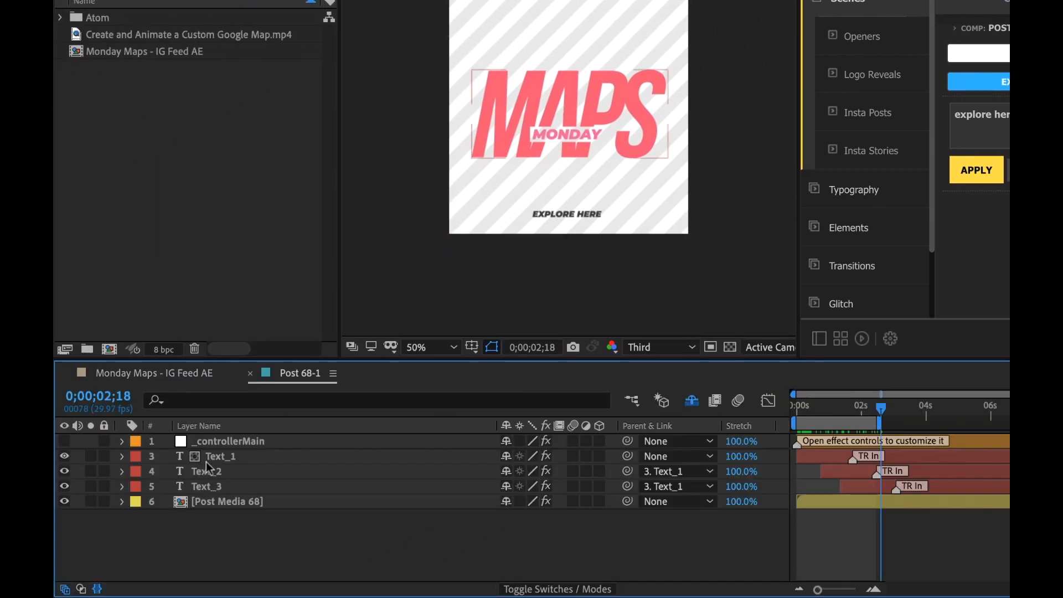
{"action": "double_click", "coordinate": [225, 501]}
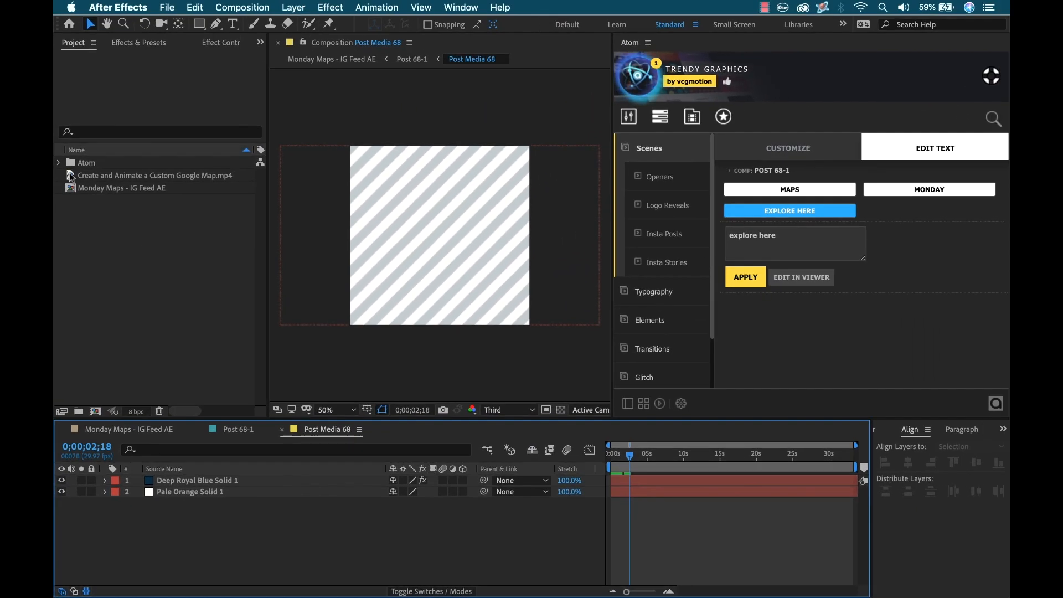
{"action": "left_click_drag", "start_coordinate": [71, 176], "coordinate": [170, 481]}
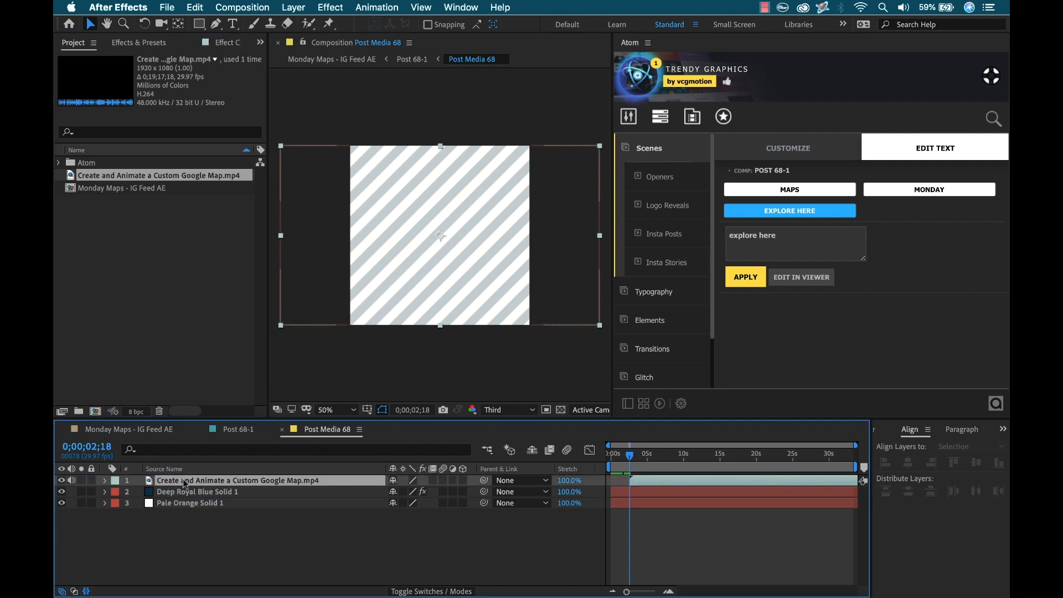
Step: Preview the map footage behind the template in the Monday Maps - IG Feed AE composition
{"action": "left_click_drag", "start_coordinate": [637, 485], "coordinate": [628, 486]}
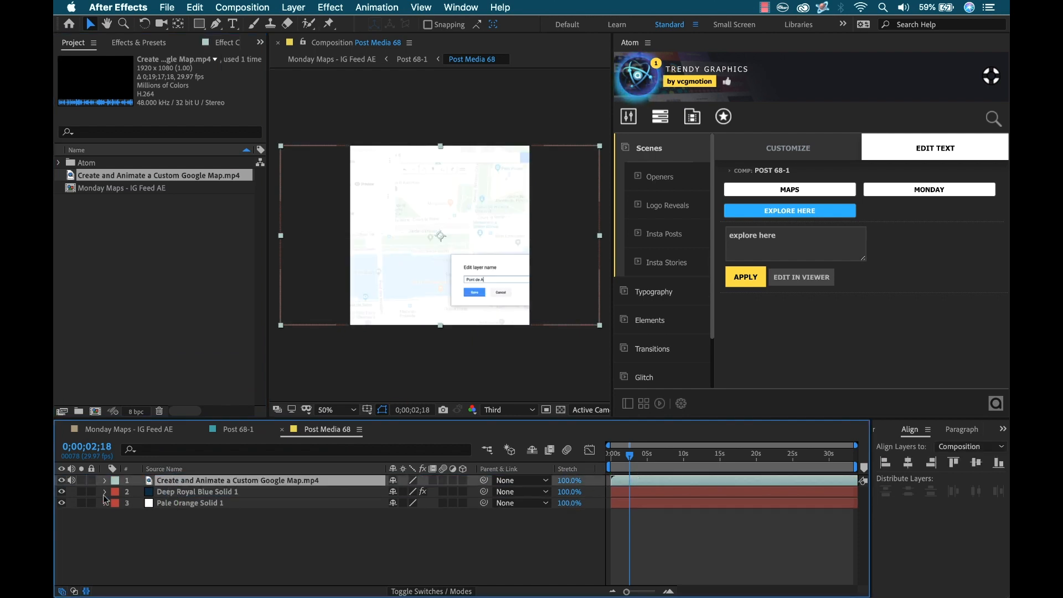
{"action": "left_click", "coordinate": [655, 545]}
{"action": "left_click_drag", "start_coordinate": [630, 456], "coordinate": [616, 456]}
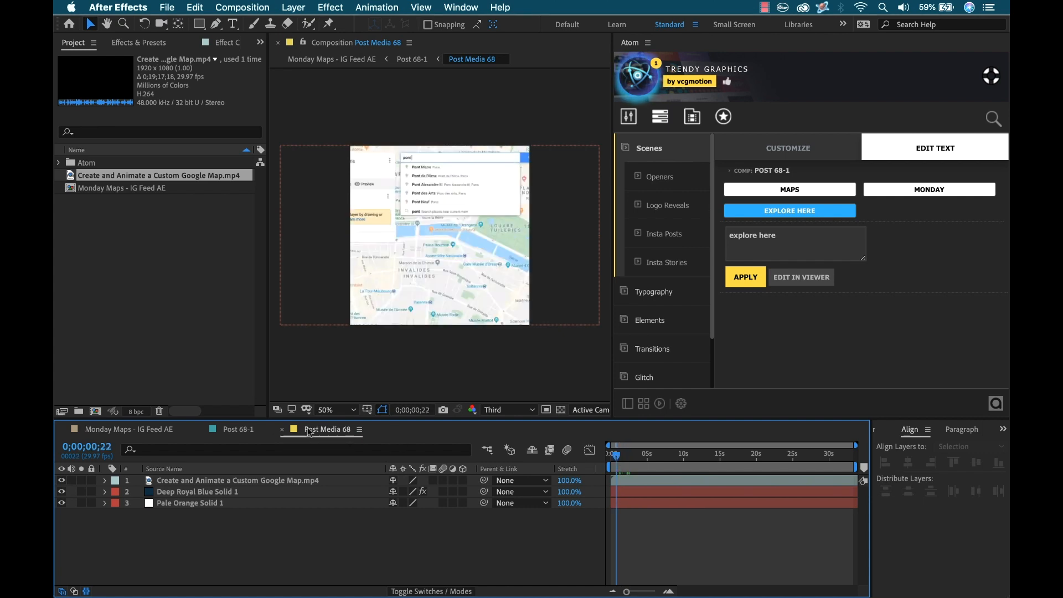
{"action": "left_click", "coordinate": [201, 433]}
{"action": "left_click", "coordinate": [201, 433]}
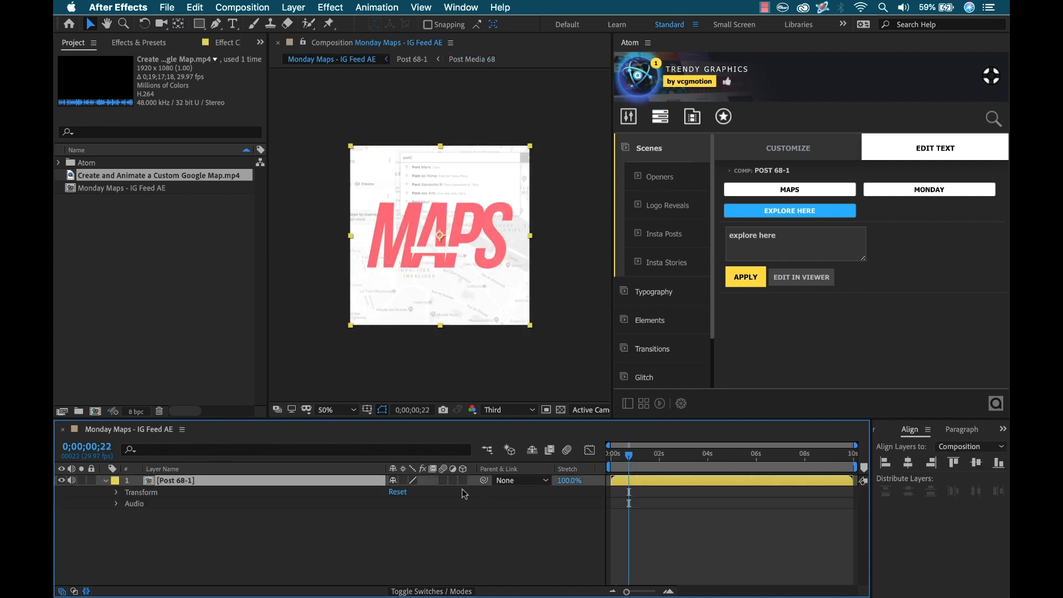
{"action": "key", "text": "slash"}
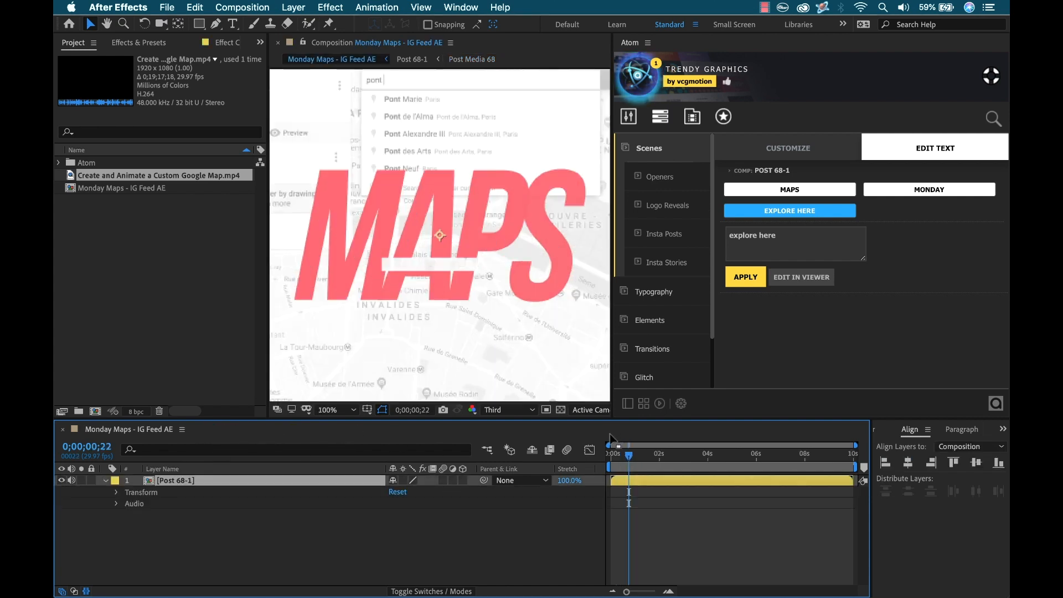
{"action": "mouse_move", "coordinate": [629, 455]}
{"action": "left_mouse_down"}
{"action": "mouse_move", "coordinate": [616, 443]}
{"action": "mouse_move", "coordinate": [623, 464]}
{"action": "left_mouse_up"}
{"action": "left_click_drag", "start_coordinate": [268, 327], "coordinate": [236, 335]}
{"action": "left_click_drag", "start_coordinate": [622, 502], "coordinate": [674, 508]}
{"action": "scroll", "coordinate": [468, 344], "scroll_direction": "down", "scroll_amount": 1}
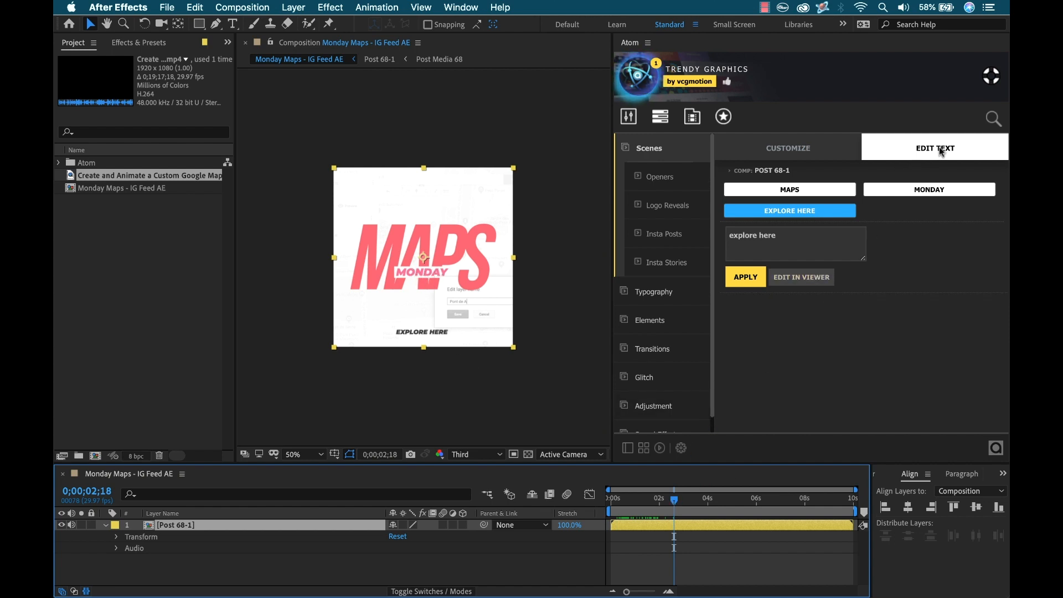
Step: Inside the Post 68-1 composition, move the MONDAY text layer up so it sits above MAPS
{"action": "left_click", "coordinate": [798, 277]}
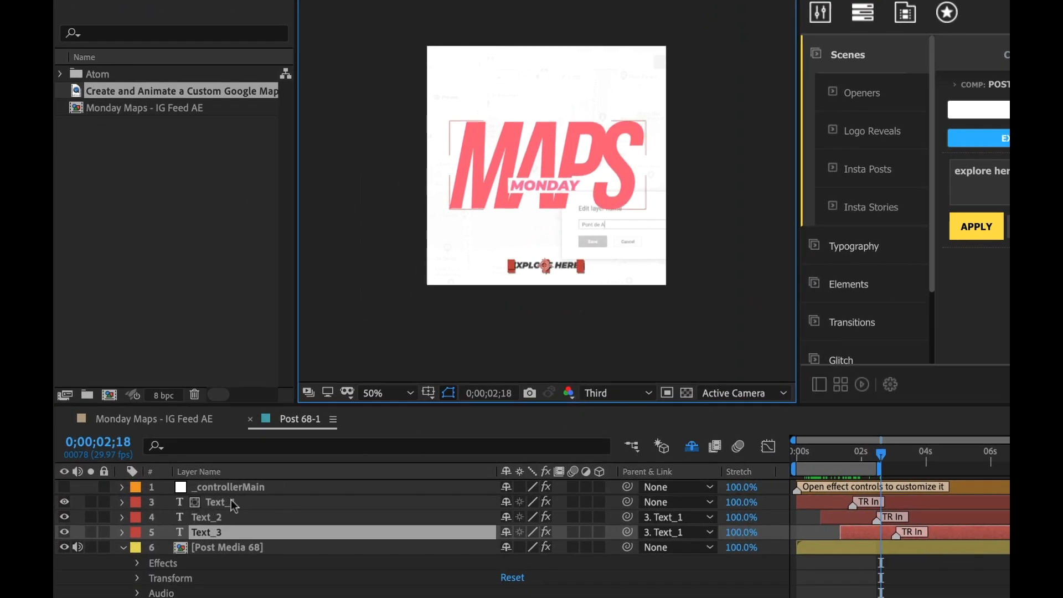
{"action": "left_click", "coordinate": [213, 531]}
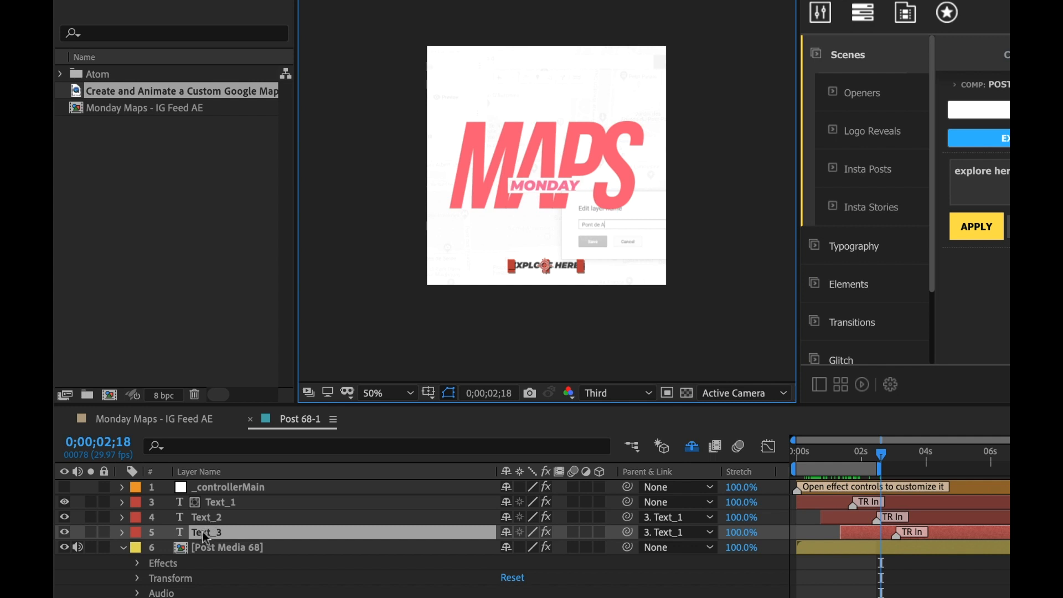
{"action": "left_click", "coordinate": [205, 516]}
{"action": "key", "text": "period"}
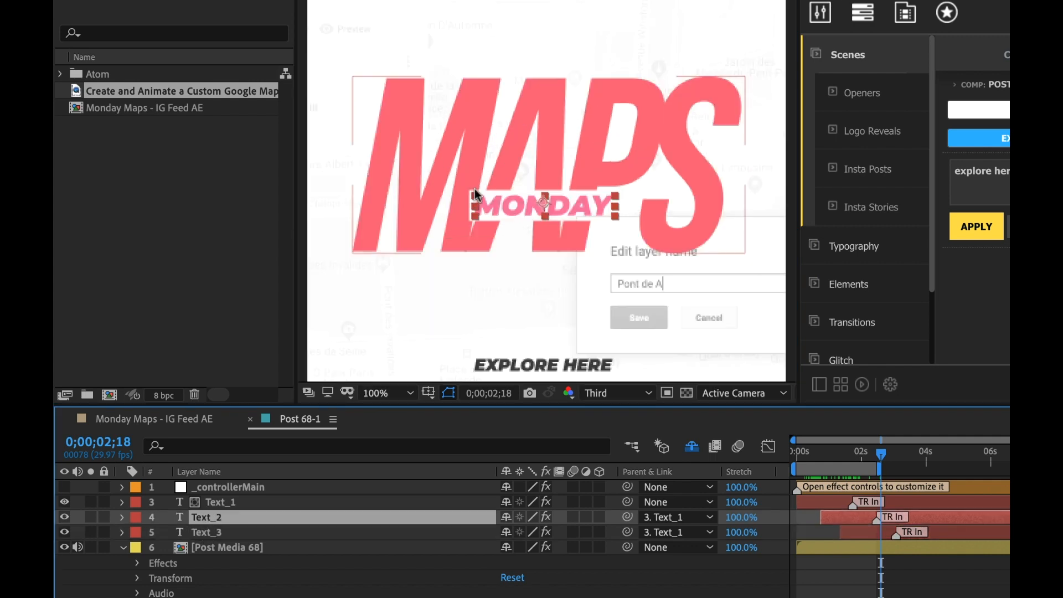
{"action": "left_click_drag", "start_coordinate": [567, 204], "coordinate": [585, 121]}
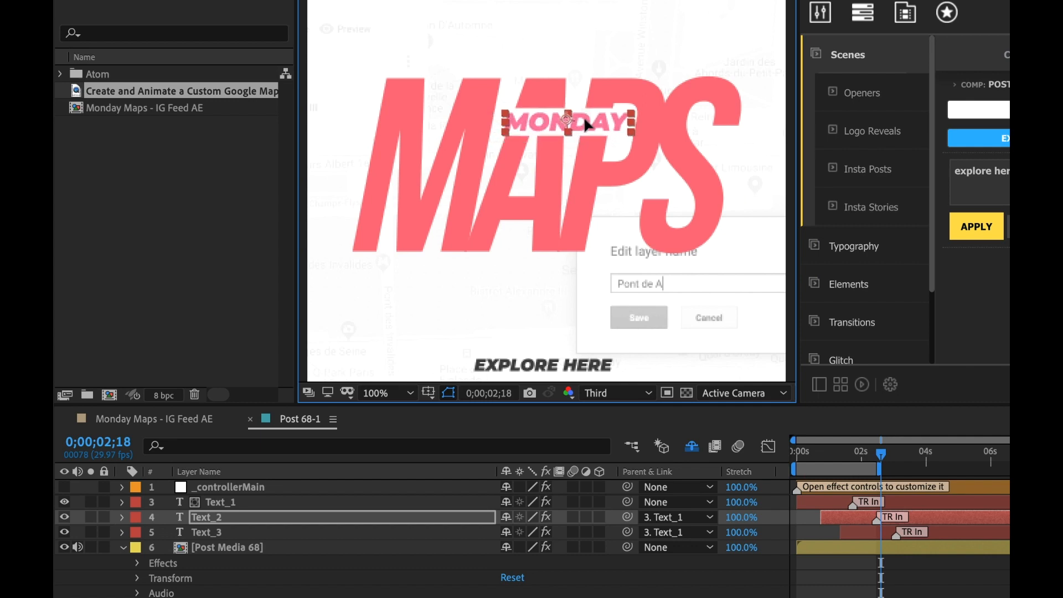
{"action": "left_click", "coordinate": [953, 581]}
{"action": "left_click_drag", "start_coordinate": [881, 454], "coordinate": [825, 454]}
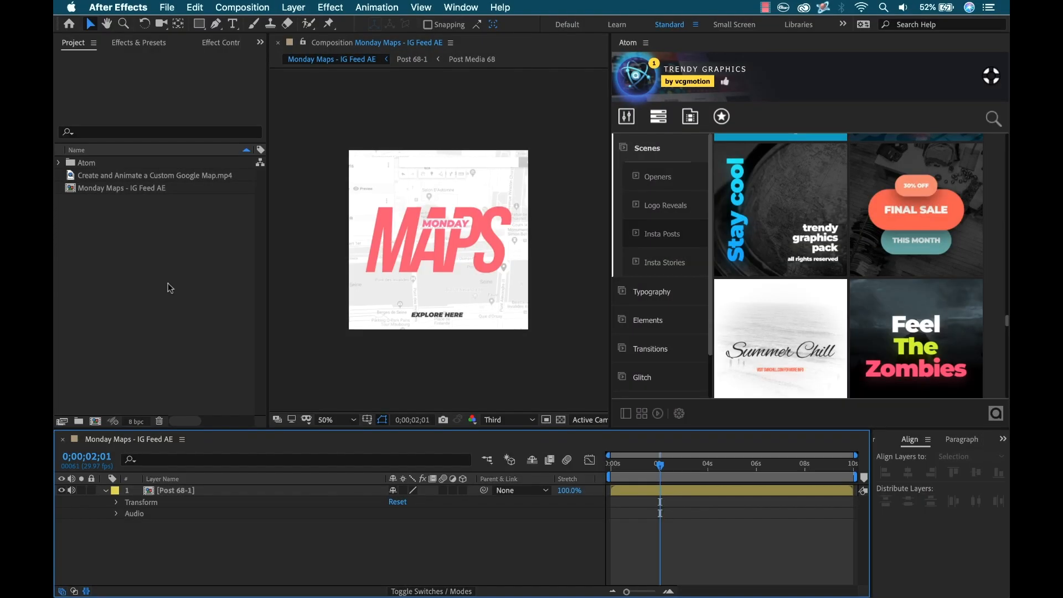
Step: Create a new 1080 x 1920 composition named Monday Maps - IG Story AE
{"action": "left_click", "coordinate": [95, 422]}
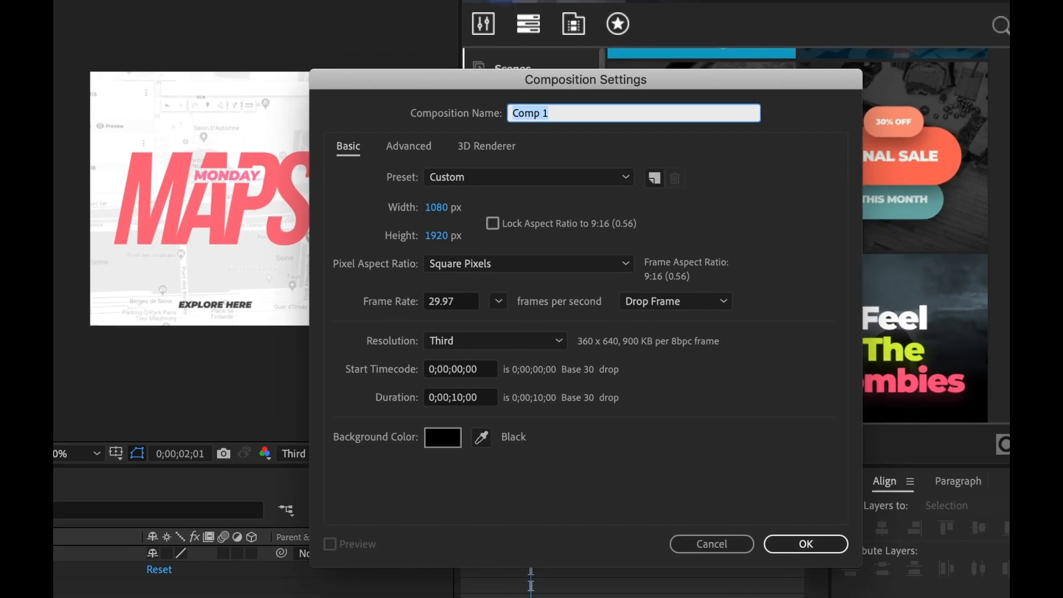
{"action": "type", "text": "Monday Maps"}
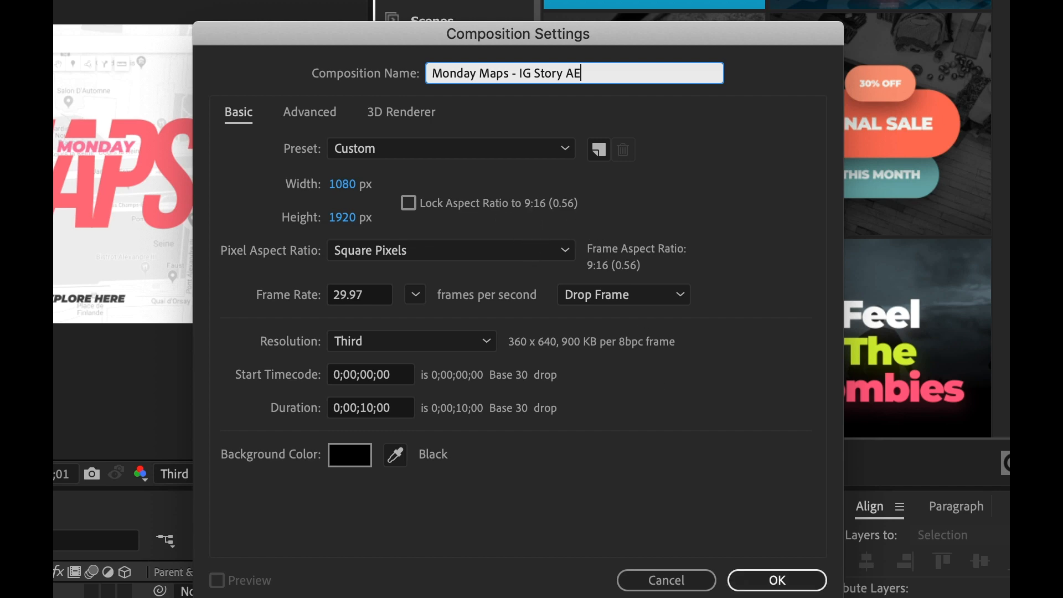
{"action": "left_click", "coordinate": [772, 579]}
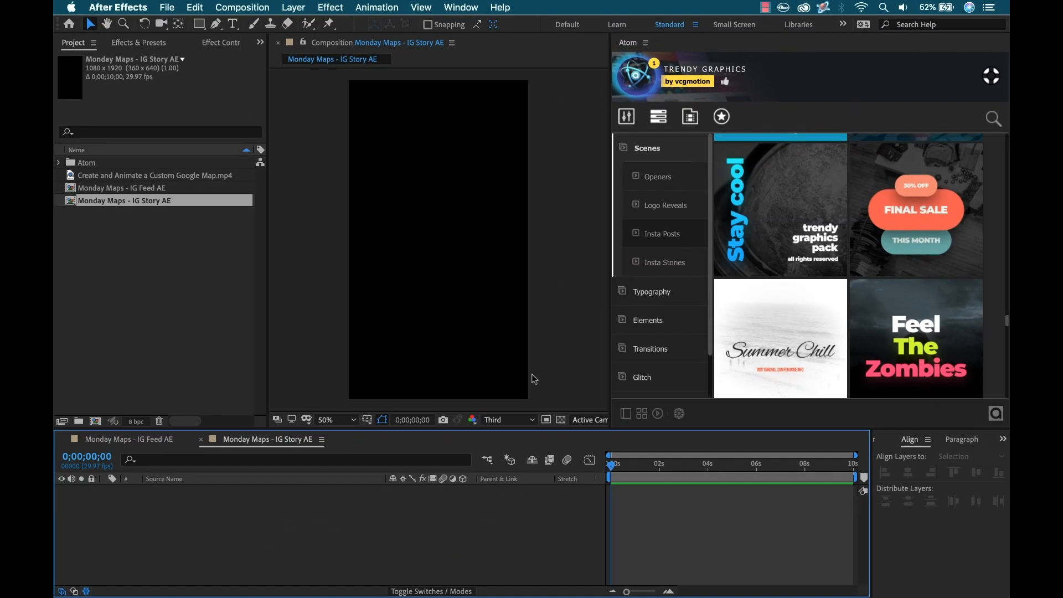
Step: Apply the Story 49 Photo of the Day template from Insta Stories to the new composition
{"action": "left_click", "coordinate": [670, 262]}
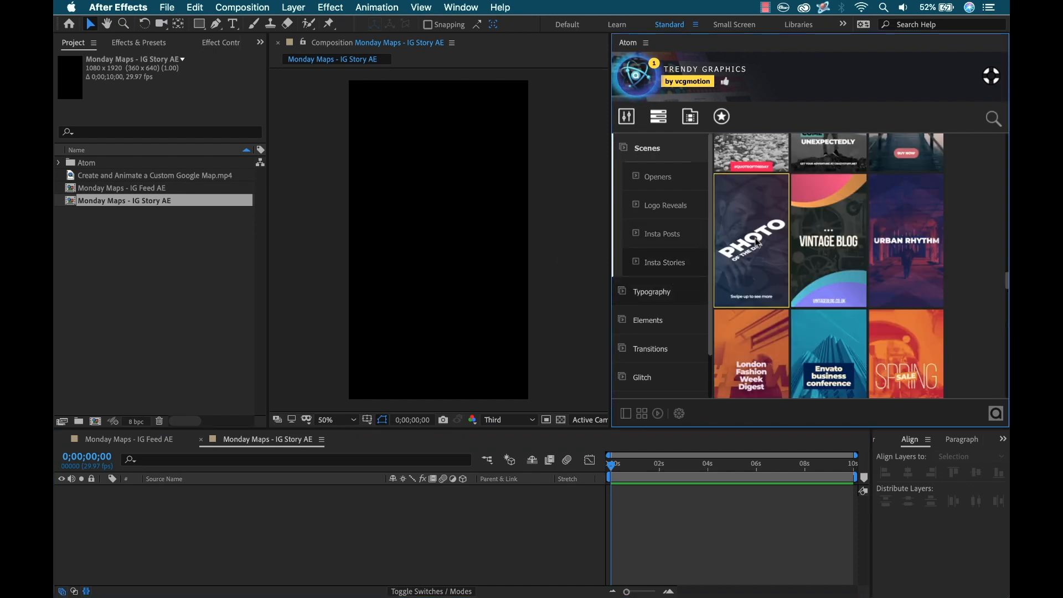
{"action": "mouse_move", "coordinate": [750, 256]}
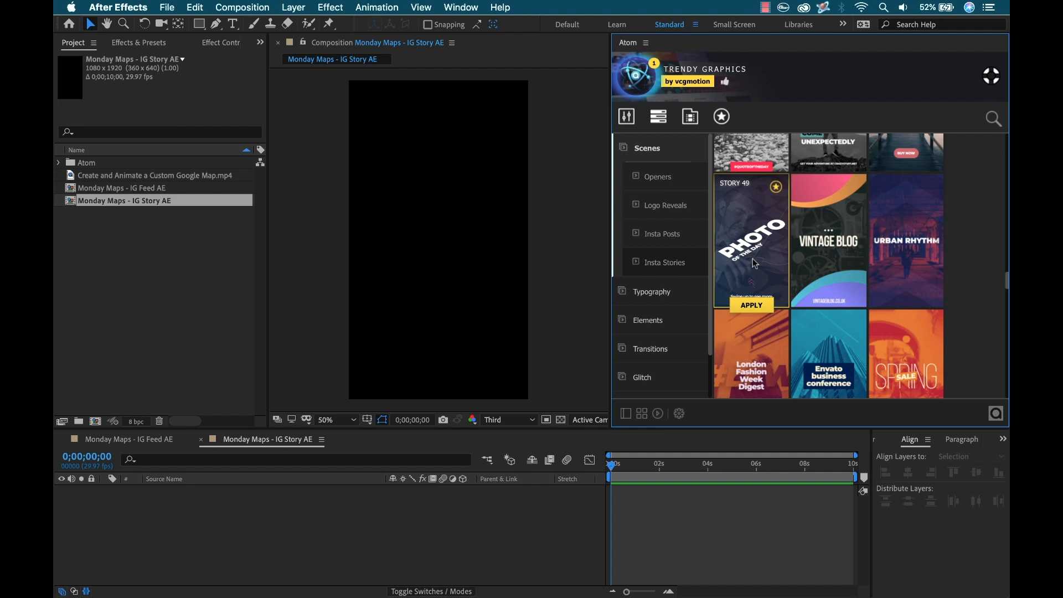
{"action": "left_click", "coordinate": [753, 306]}
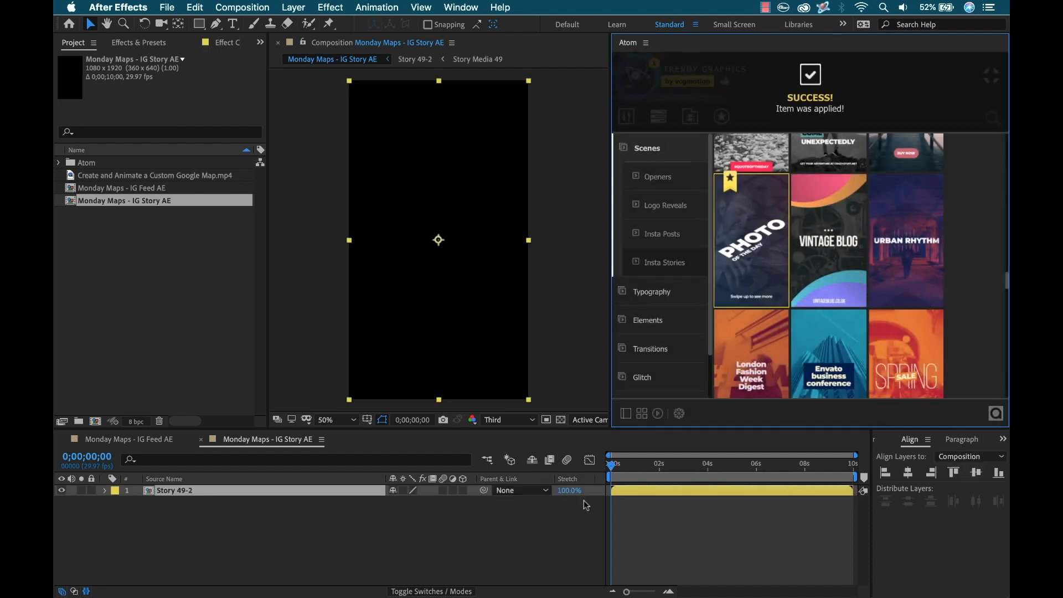
Step: Scrub through the story template and open the Customizer's Edit Text section
{"action": "left_click_drag", "start_coordinate": [618, 471], "coordinate": [653, 471]}
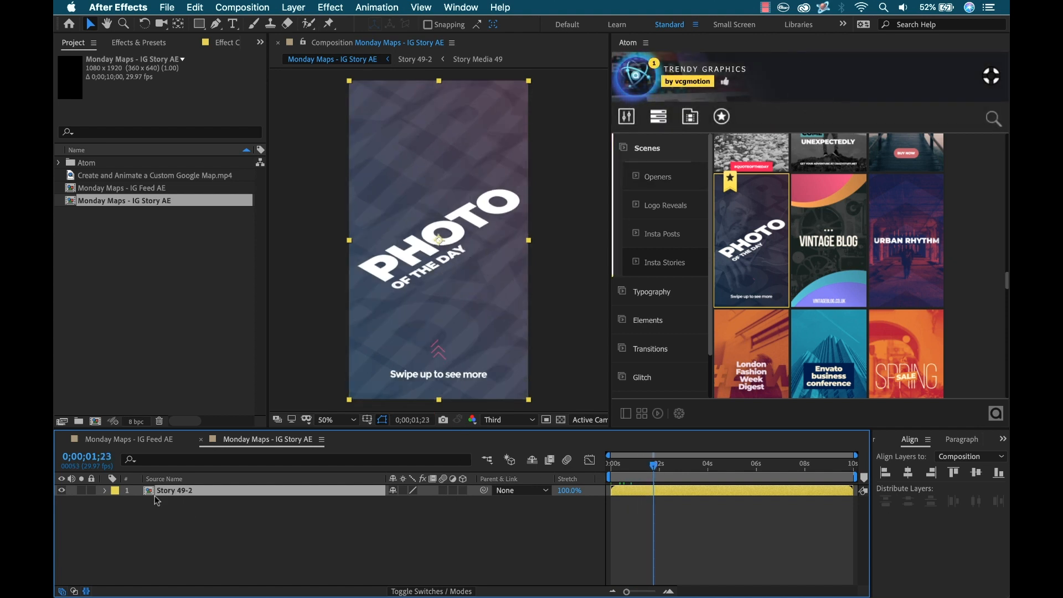
{"action": "left_click", "coordinate": [627, 118]}
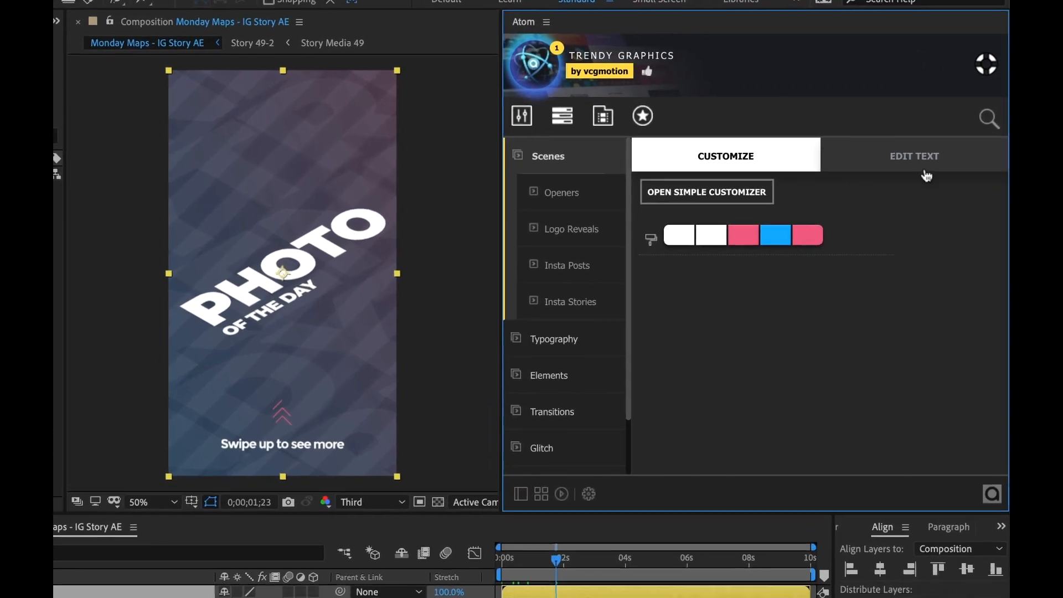
{"action": "left_click", "coordinate": [935, 147]}
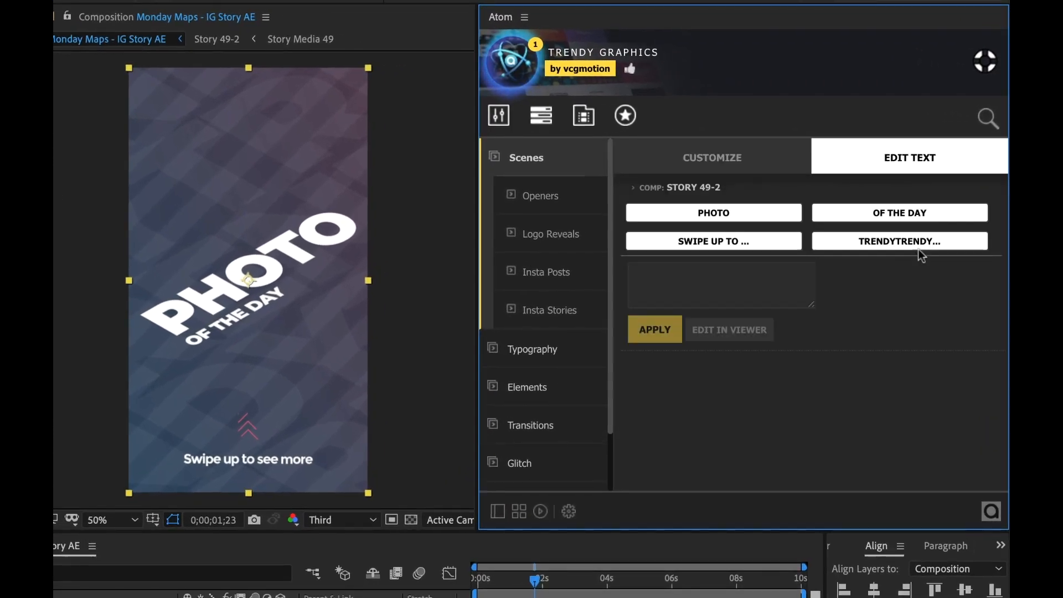
Step: Replace the PHOTO headline text with Monday and apply it
{"action": "left_click", "coordinate": [715, 216]}
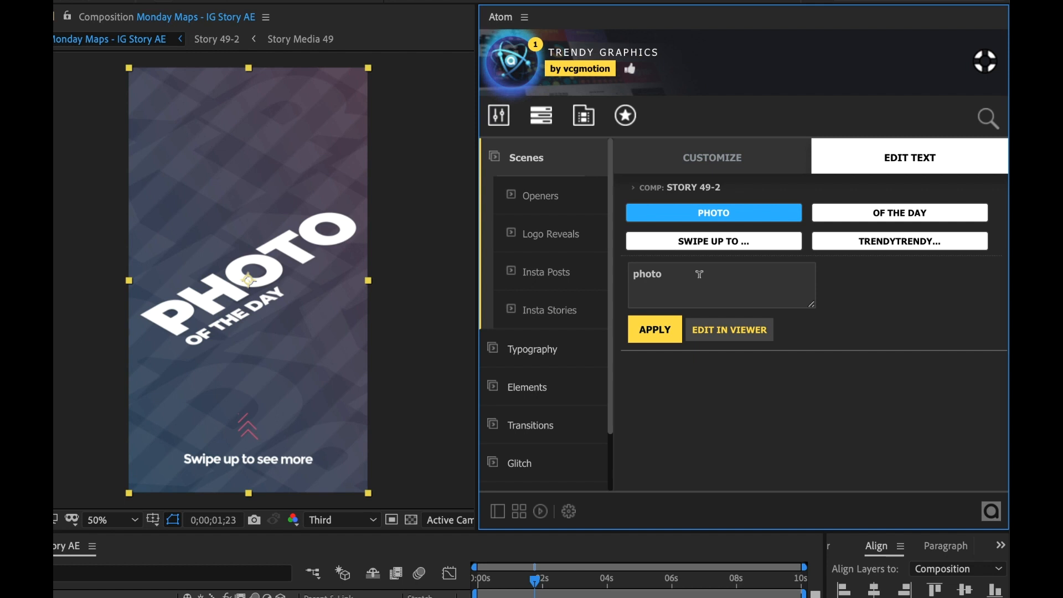
{"action": "type", "text": "Monday"}
{"action": "left_click", "coordinate": [667, 332]}
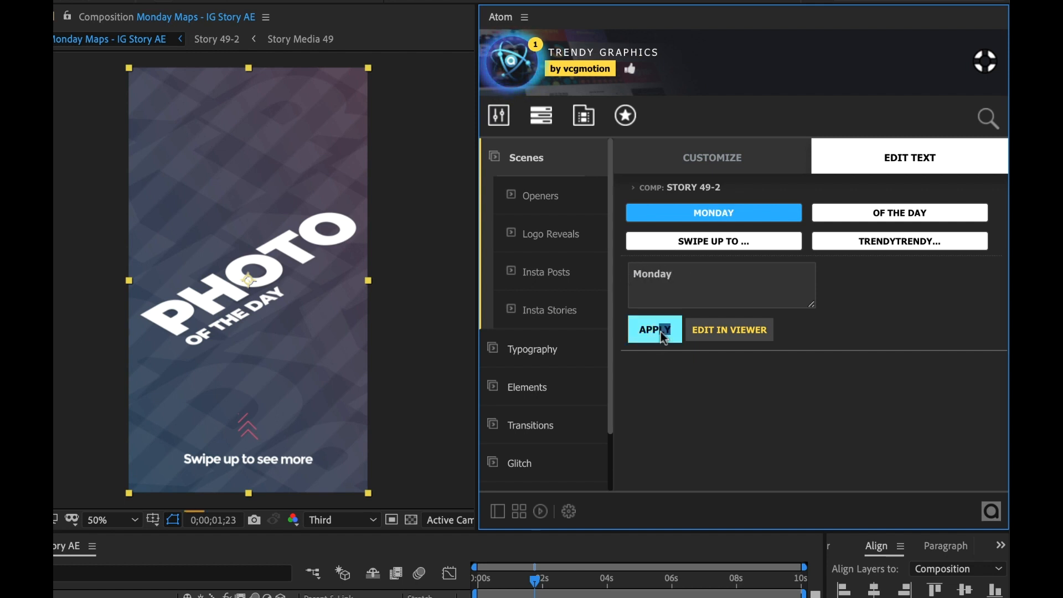
Step: Replace the OF THE DAY subtitle text with maps and apply it
{"action": "left_click", "coordinate": [895, 218]}
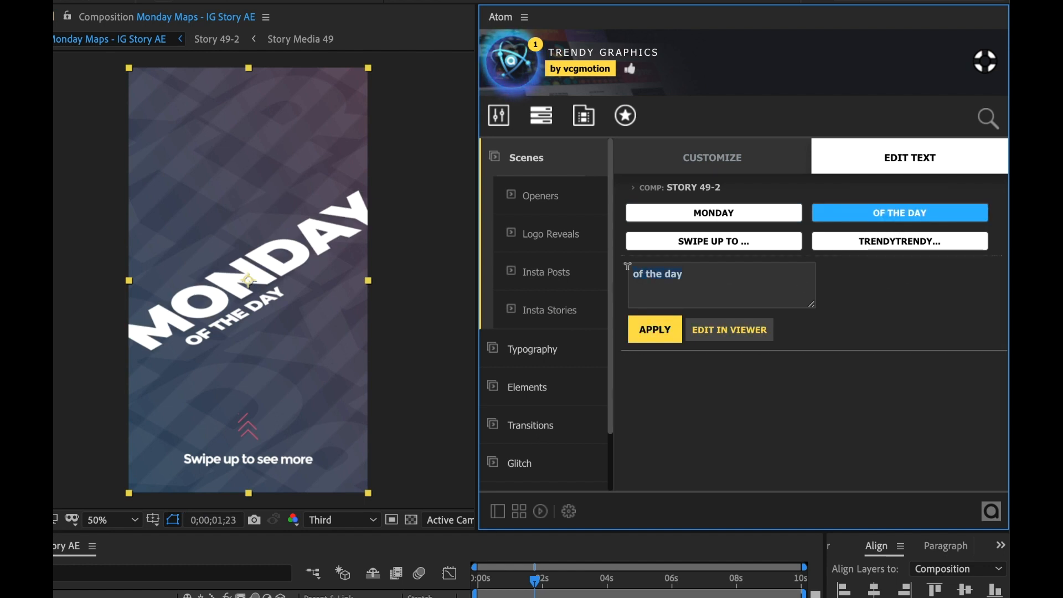
{"action": "type", "text": "maps"}
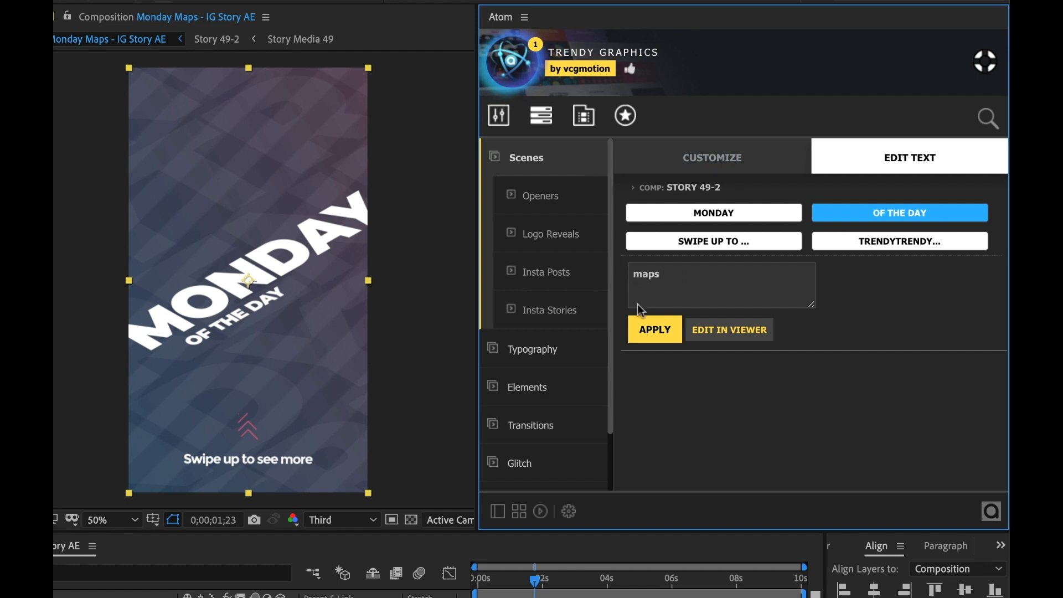
{"action": "left_click", "coordinate": [655, 331]}
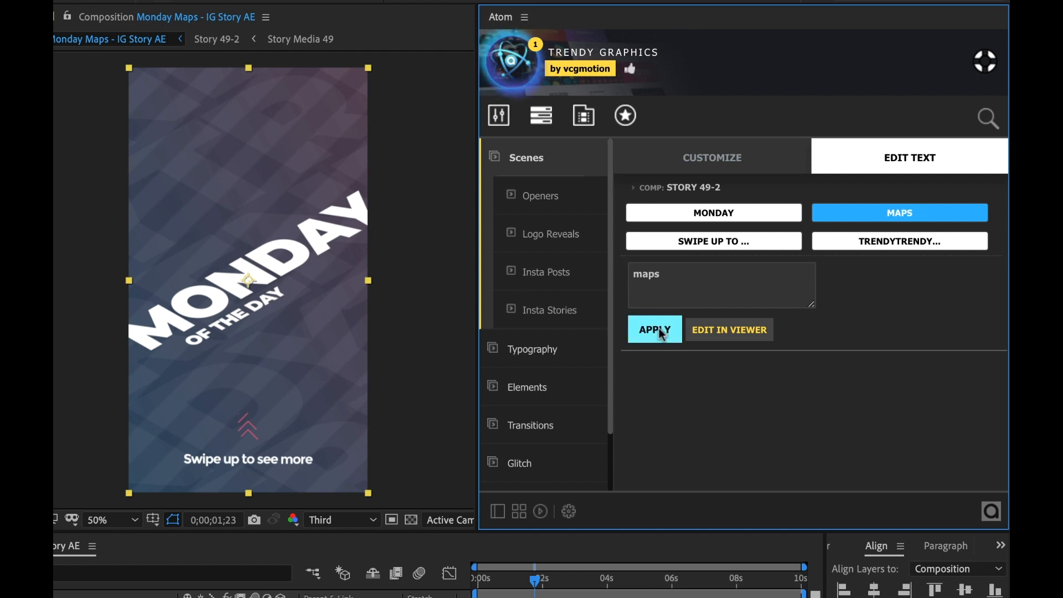
Step: Change the swipe-up line to "Swipe up to explore" and apply it
{"action": "left_click", "coordinate": [716, 247]}
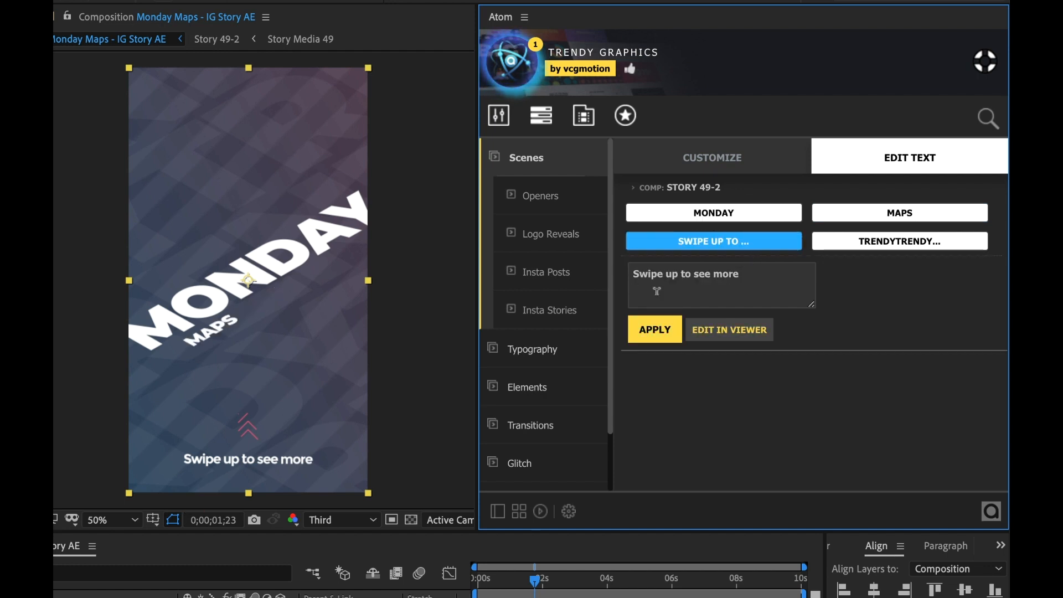
{"action": "key", "text": "BackSpace"}
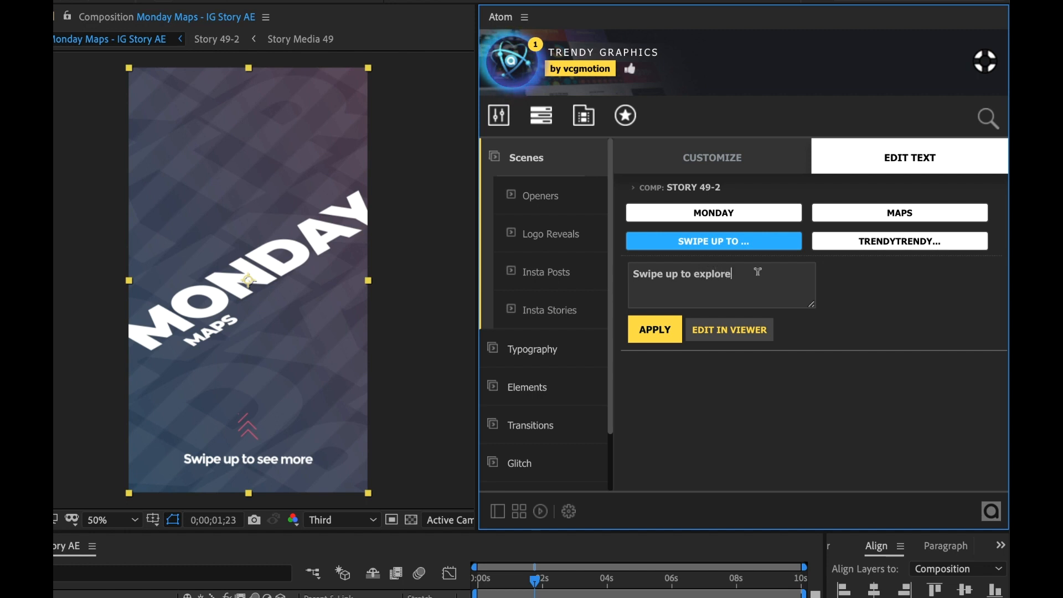
{"action": "left_click", "coordinate": [645, 339]}
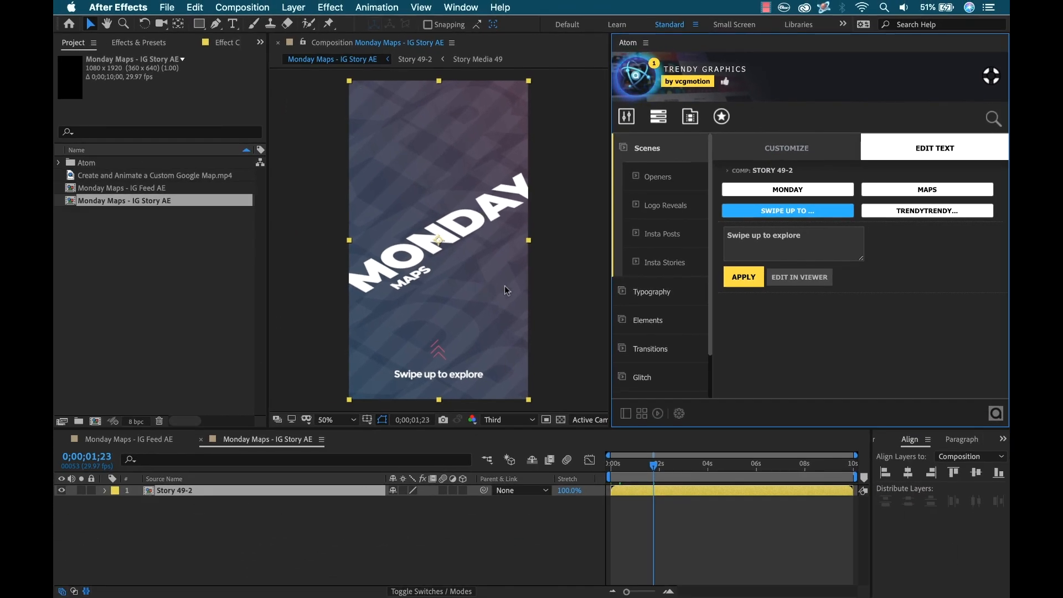
Step: Open the Story Media 49 precomp inside Story 49-2 and add the Google Map video as its top layer
{"action": "double_click", "coordinate": [151, 494]}
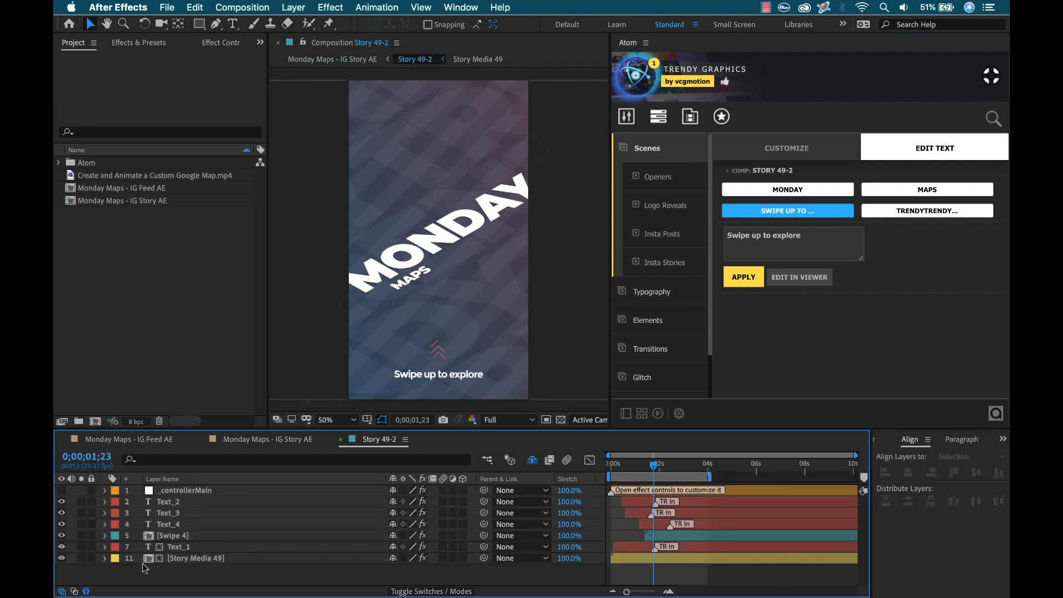
{"action": "double_click", "coordinate": [191, 558]}
{"action": "left_click_drag", "start_coordinate": [115, 176], "coordinate": [183, 490]}
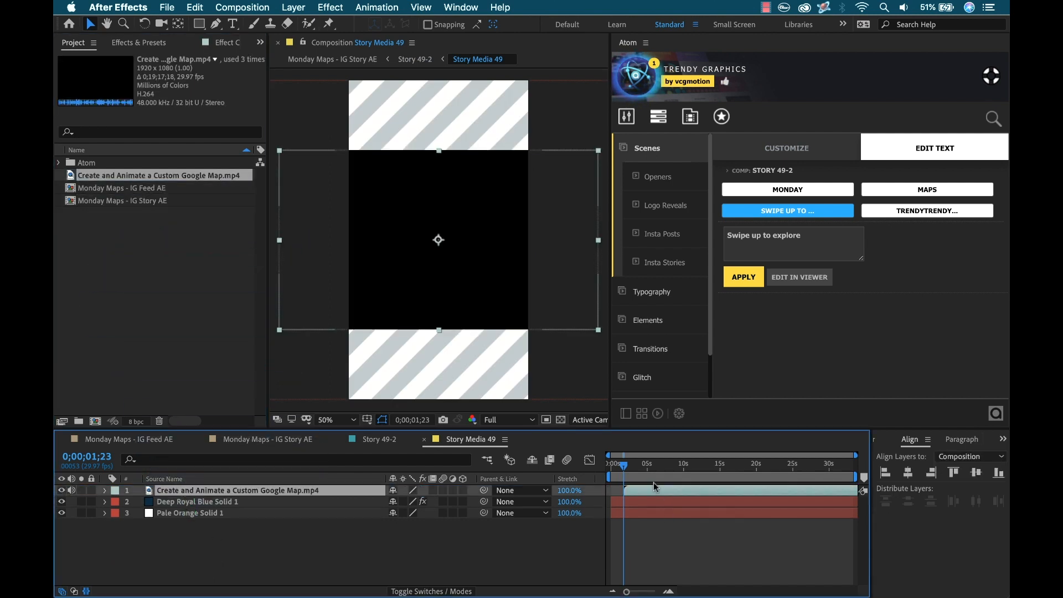
{"action": "left_click_drag", "start_coordinate": [645, 493], "coordinate": [632, 492]}
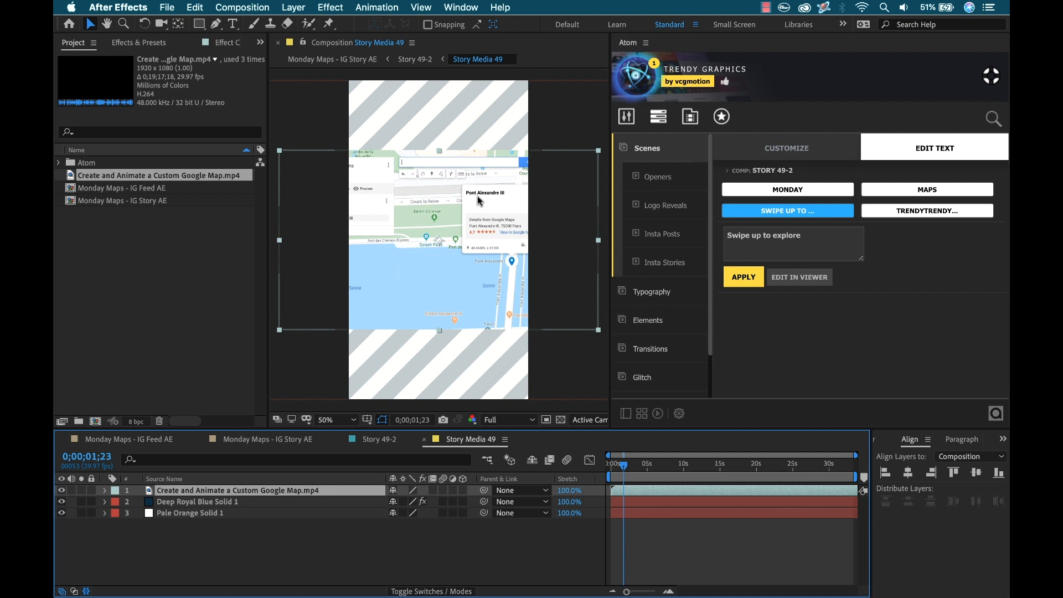
Step: Fit the map video layer to the composition height
{"action": "right_click", "coordinate": [444, 218]}
{"action": "mouse_move", "coordinate": [487, 278]}
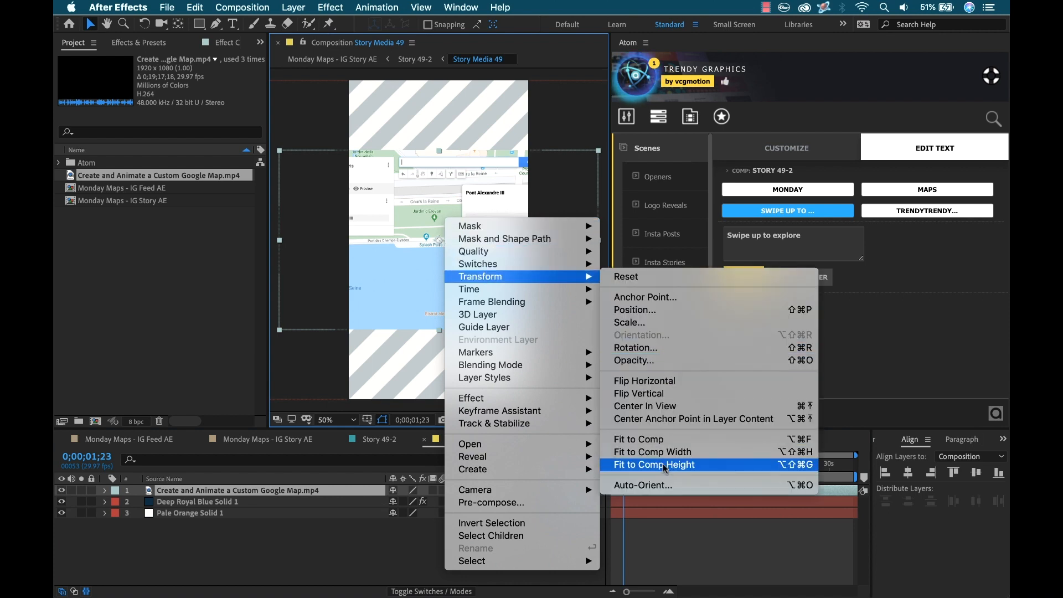
{"action": "left_click", "coordinate": [686, 465]}
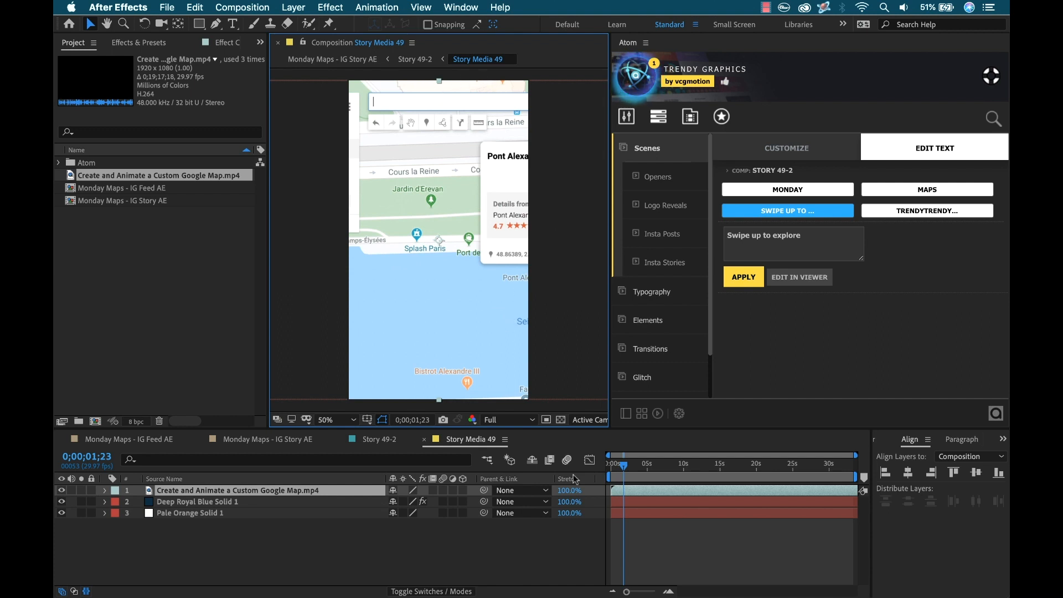
Step: Close the nested composition tabs and return to the Monday Maps - IG Story AE composition
{"action": "left_click", "coordinate": [424, 440]}
{"action": "left_click", "coordinate": [341, 440]}
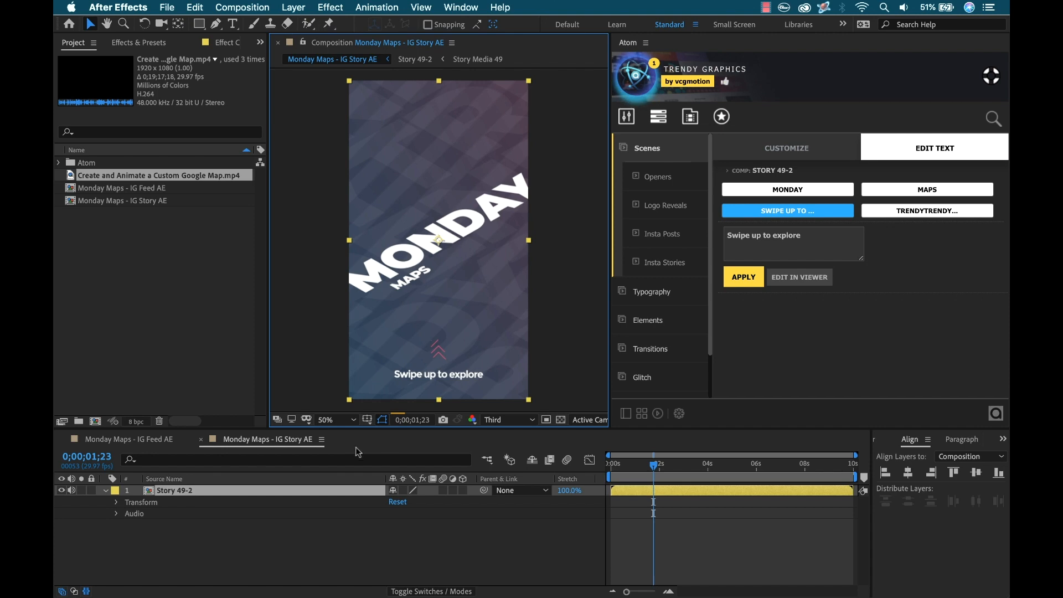
{"action": "left_click", "coordinate": [698, 551]}
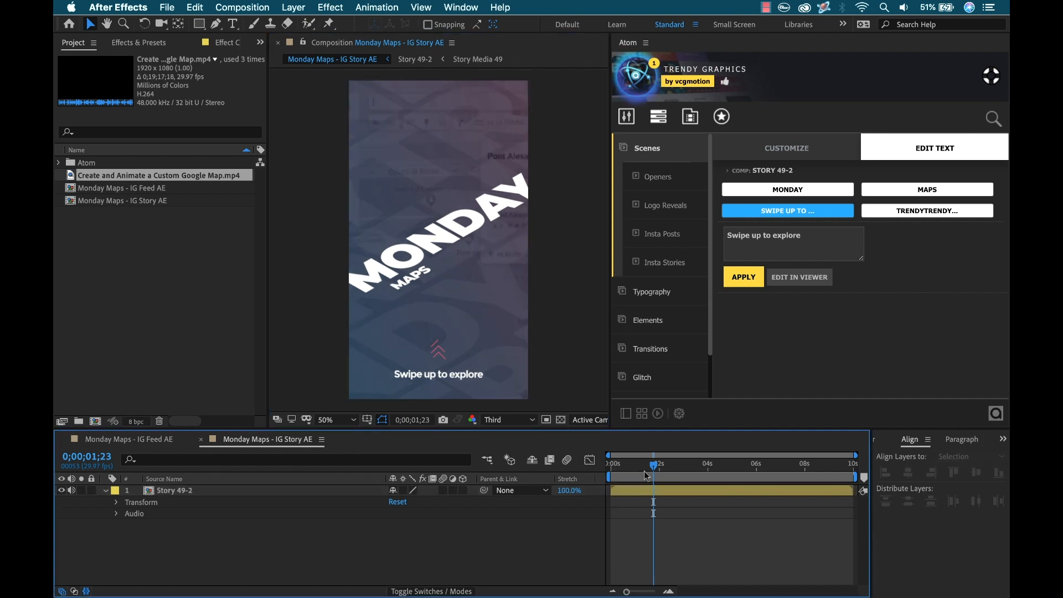